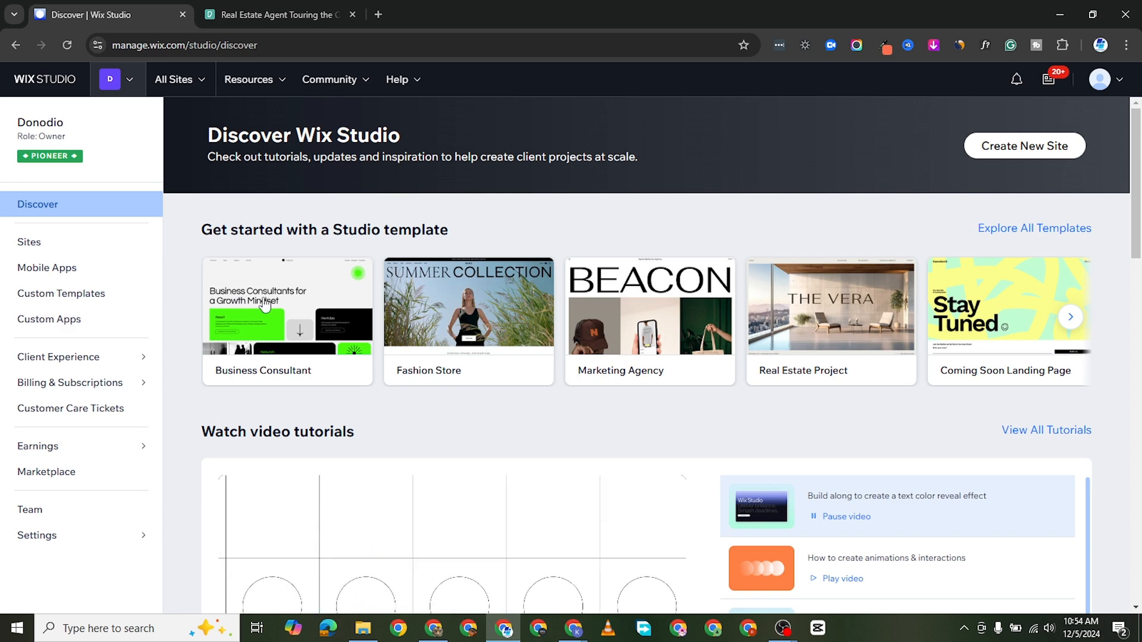
Step: Look over the Discover page and open the overview of all sites in the account
scroll(421, 380, "down", 2)
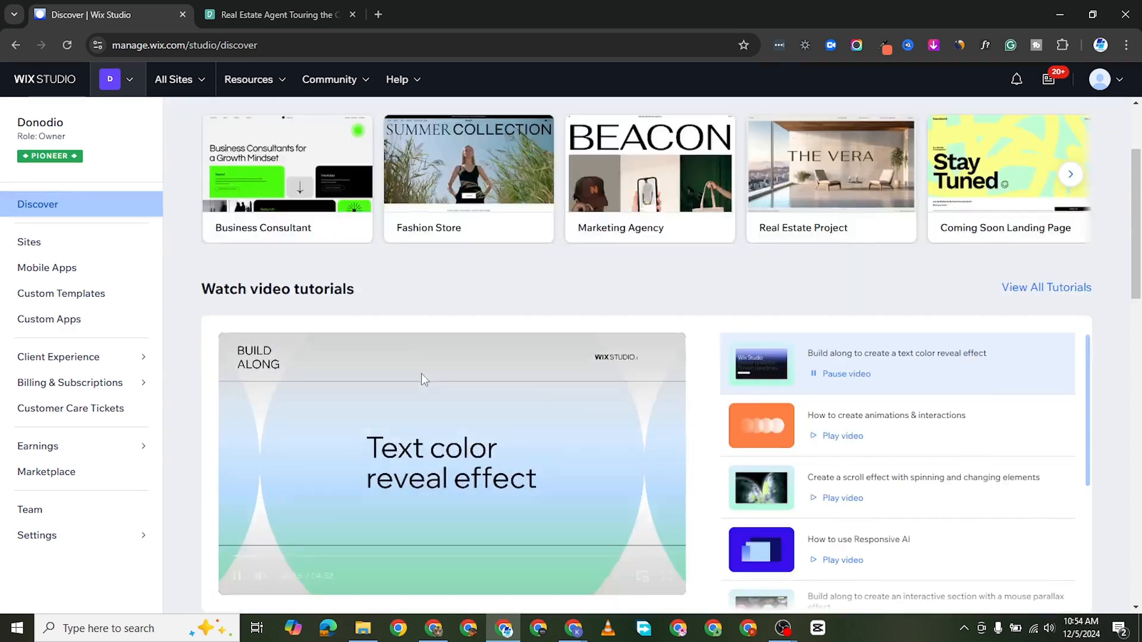
scroll(424, 367, "up", 2)
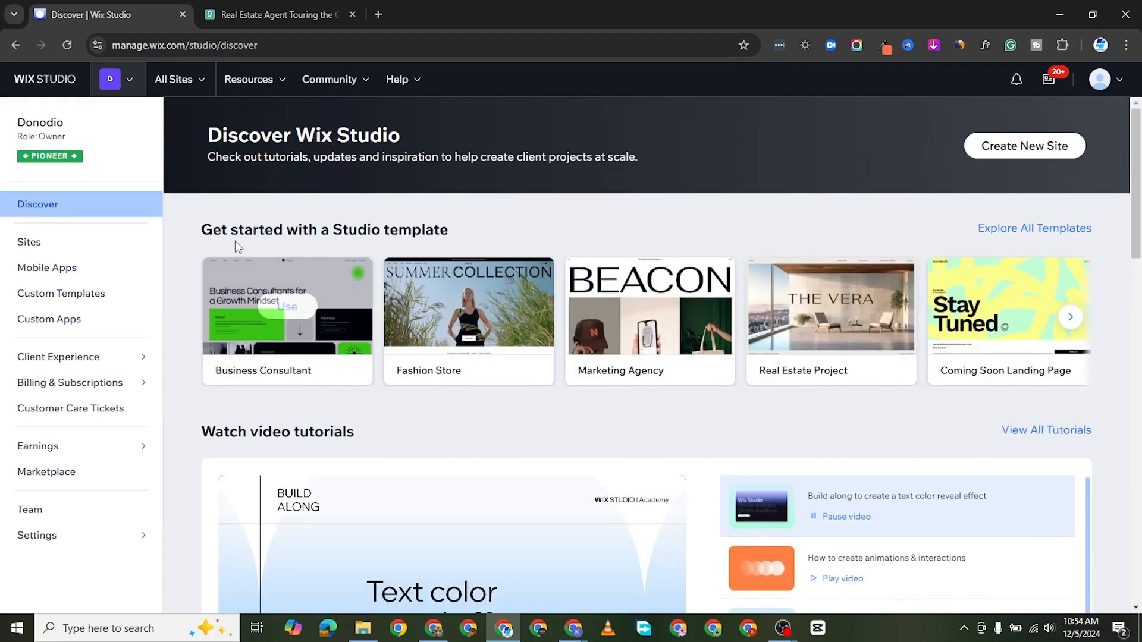
left_click(196, 84)
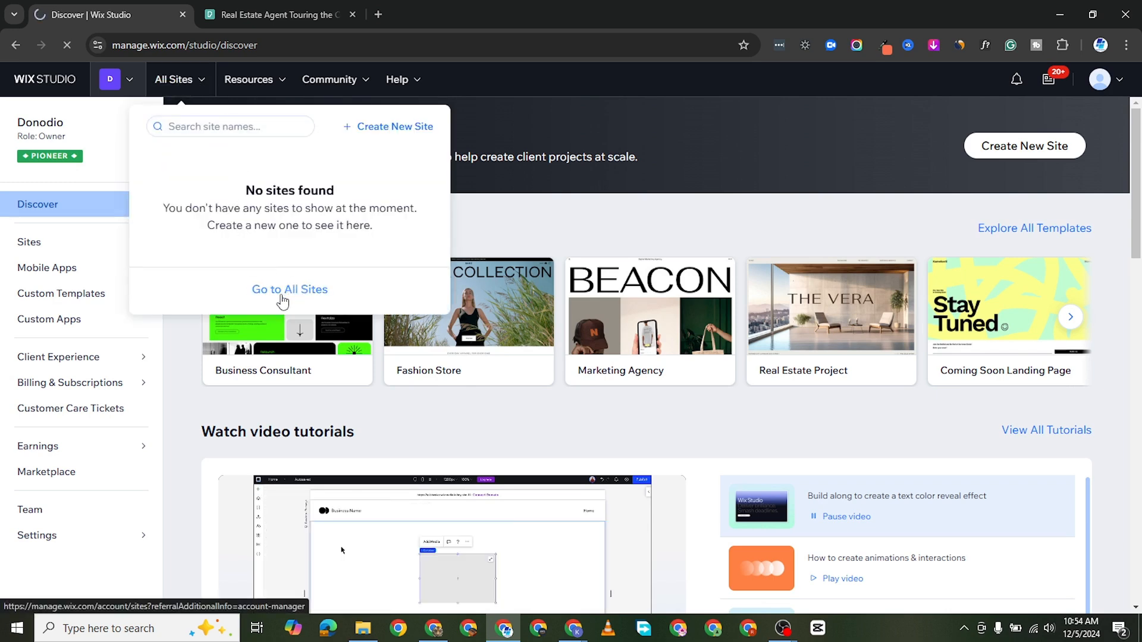
left_click(291, 289)
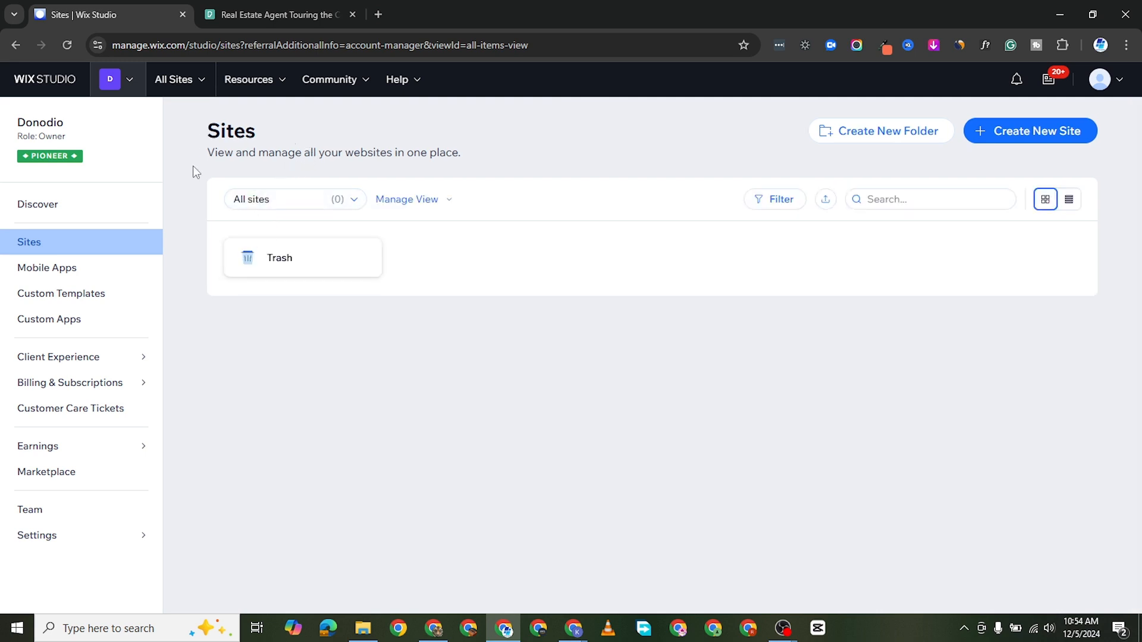
Step: Start a new site built with the Wix Editor and choose to set it up without the AI chat
left_click(199, 88)
left_click(378, 128)
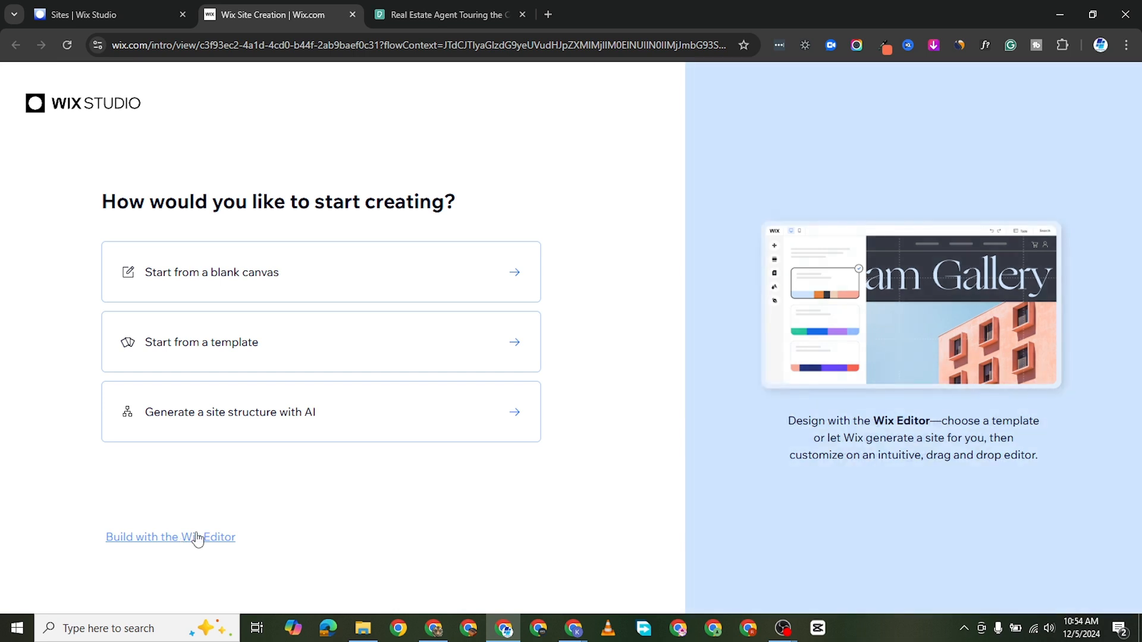
left_click(198, 538)
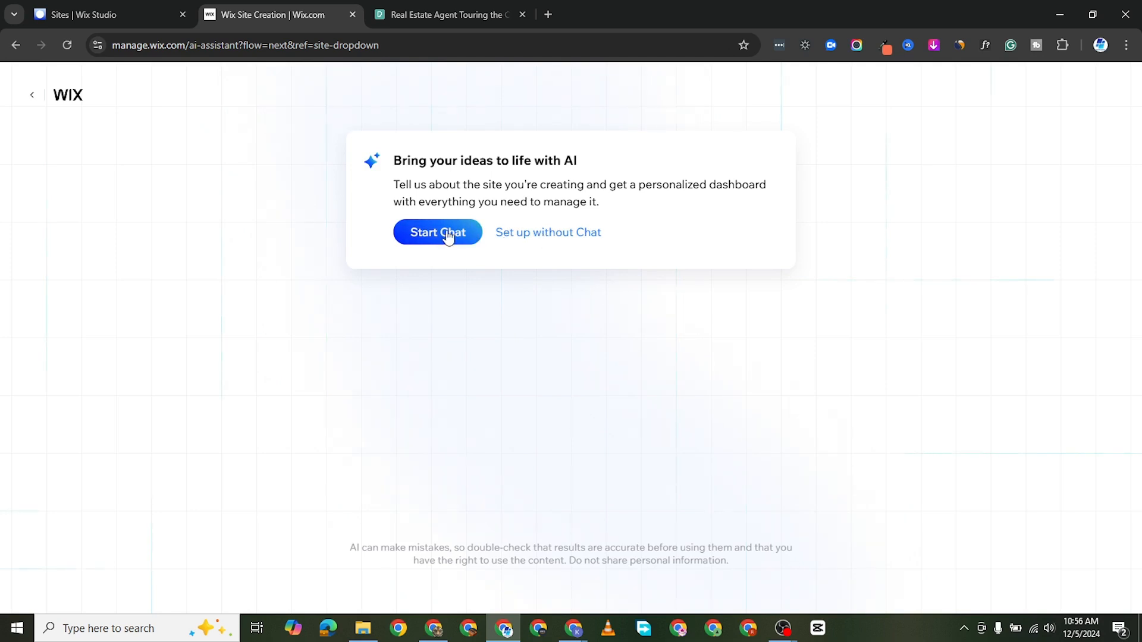
left_click(545, 233)
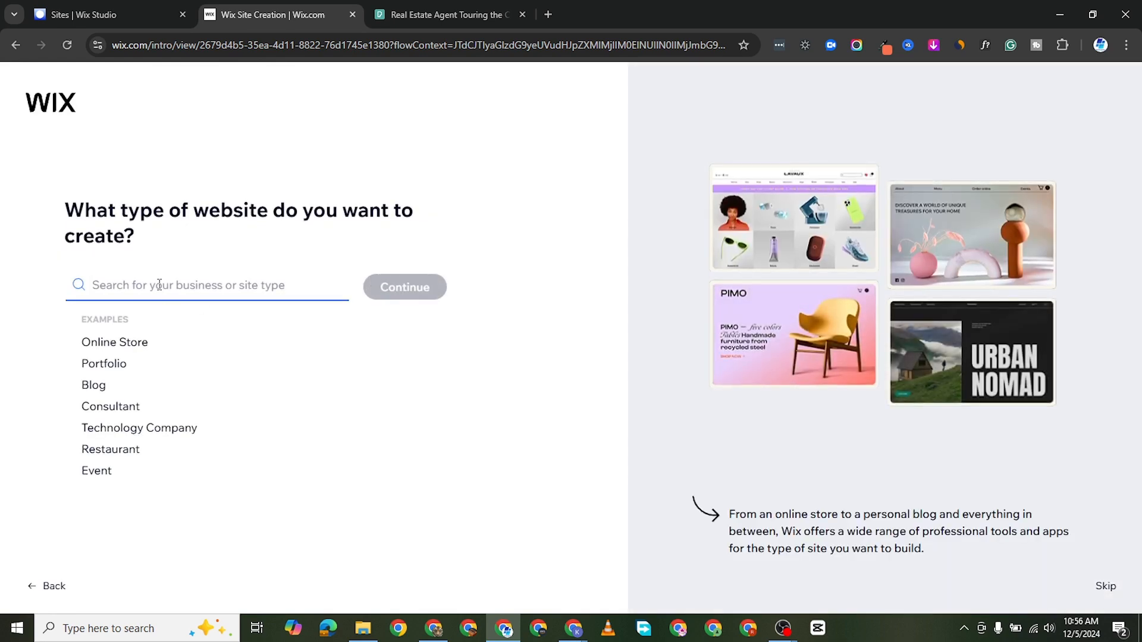
Step: Set the website type to Design Portfolio and continue to the site setup
left_click(104, 364)
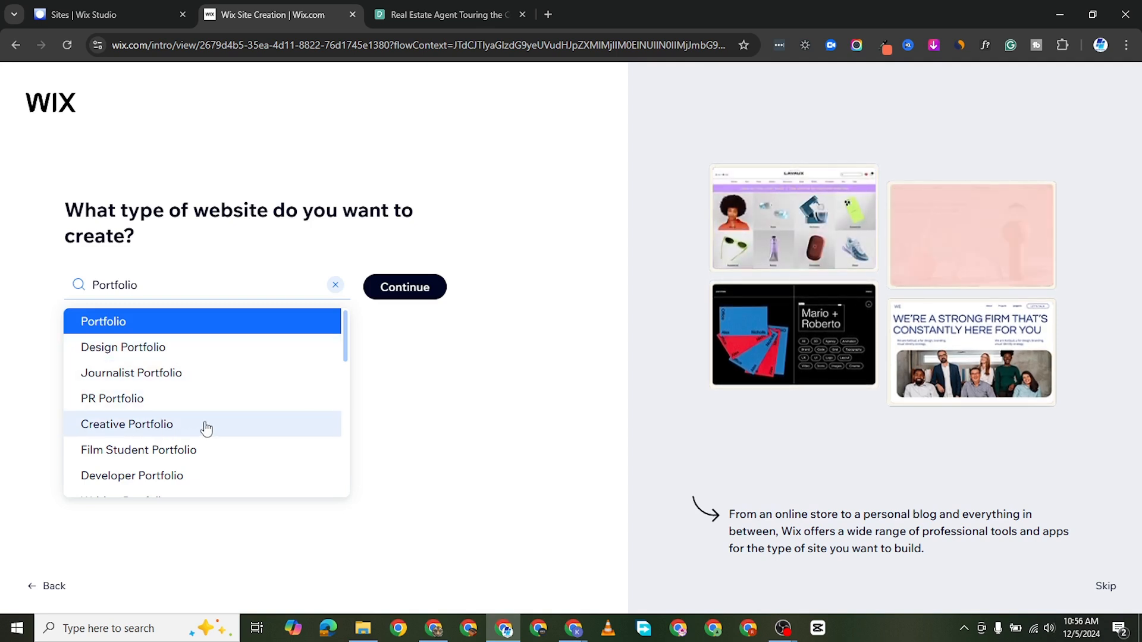
scroll(199, 476, "down", 1)
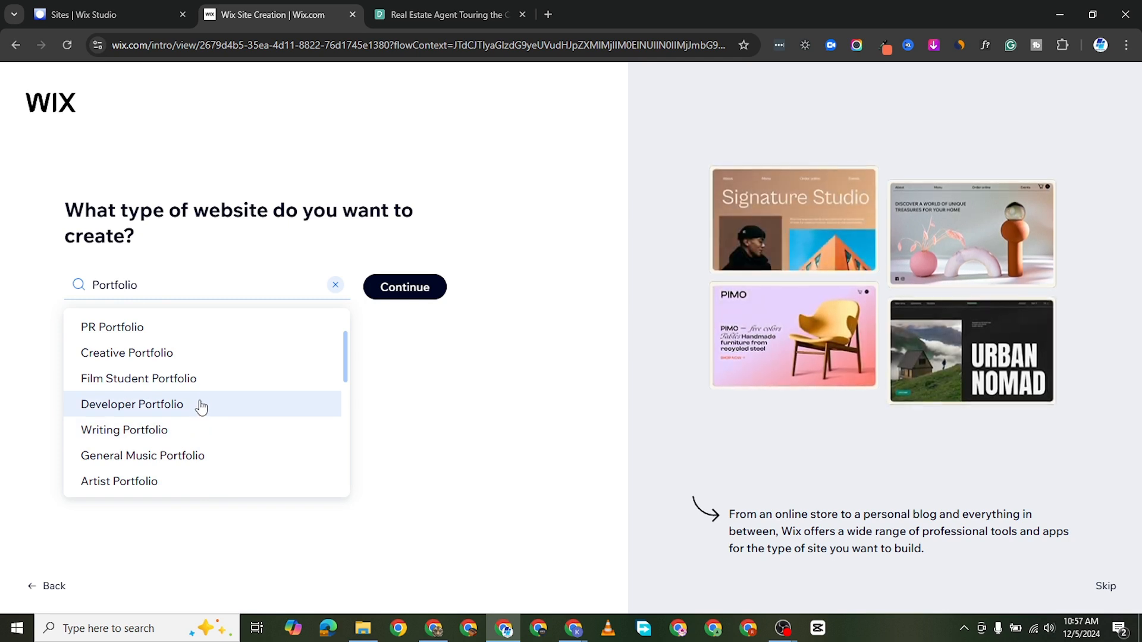
scroll(200, 404, "up", 1)
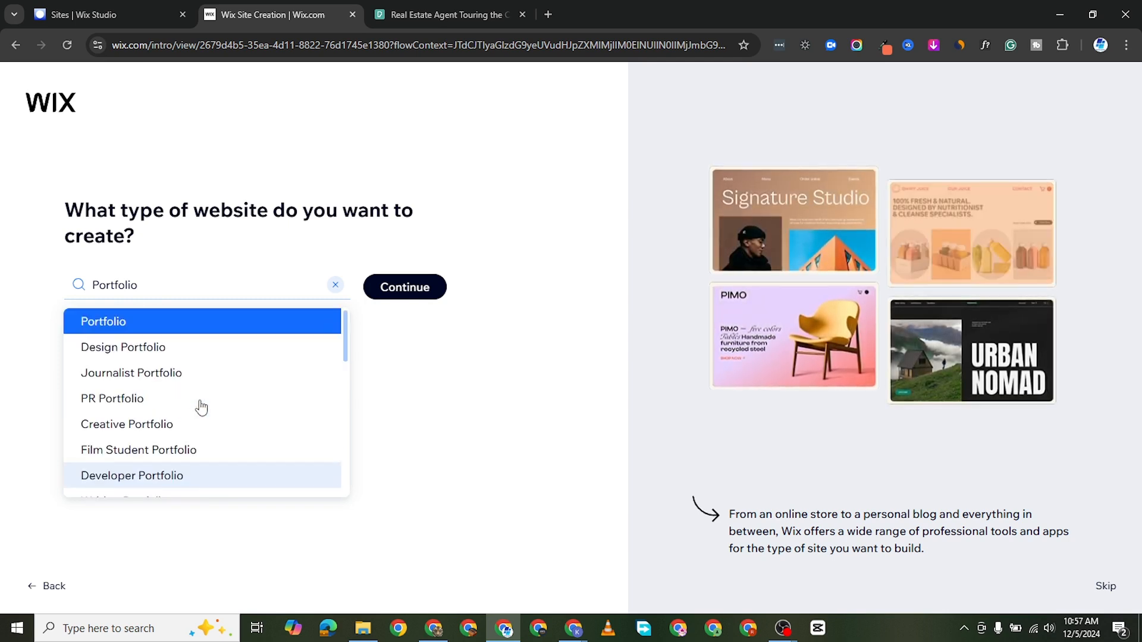
left_click(131, 356)
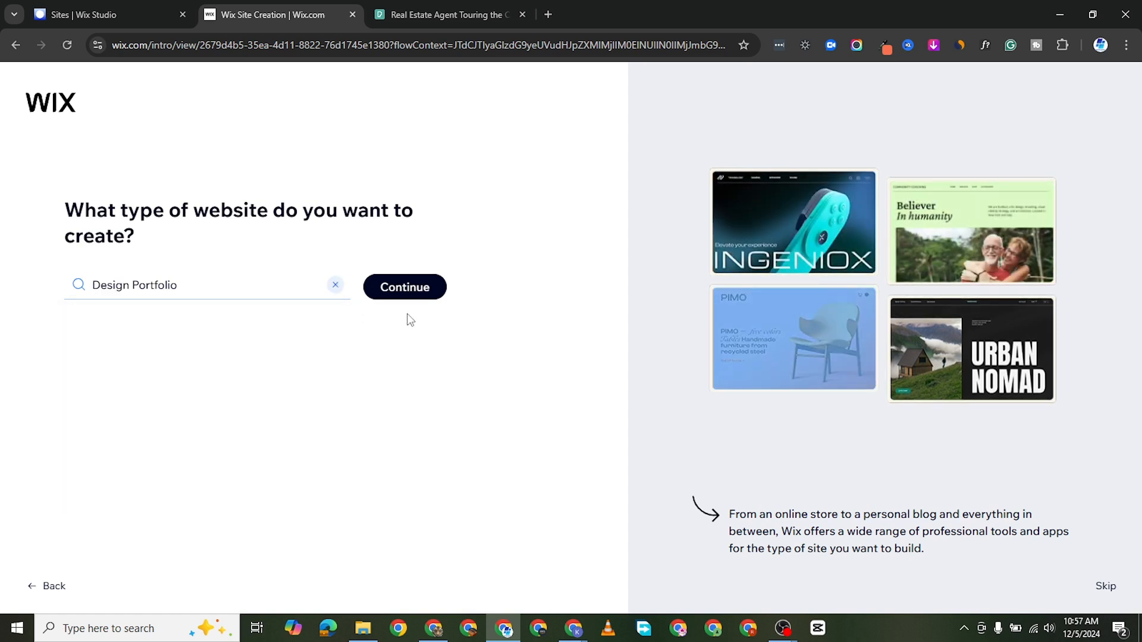
left_click(403, 287)
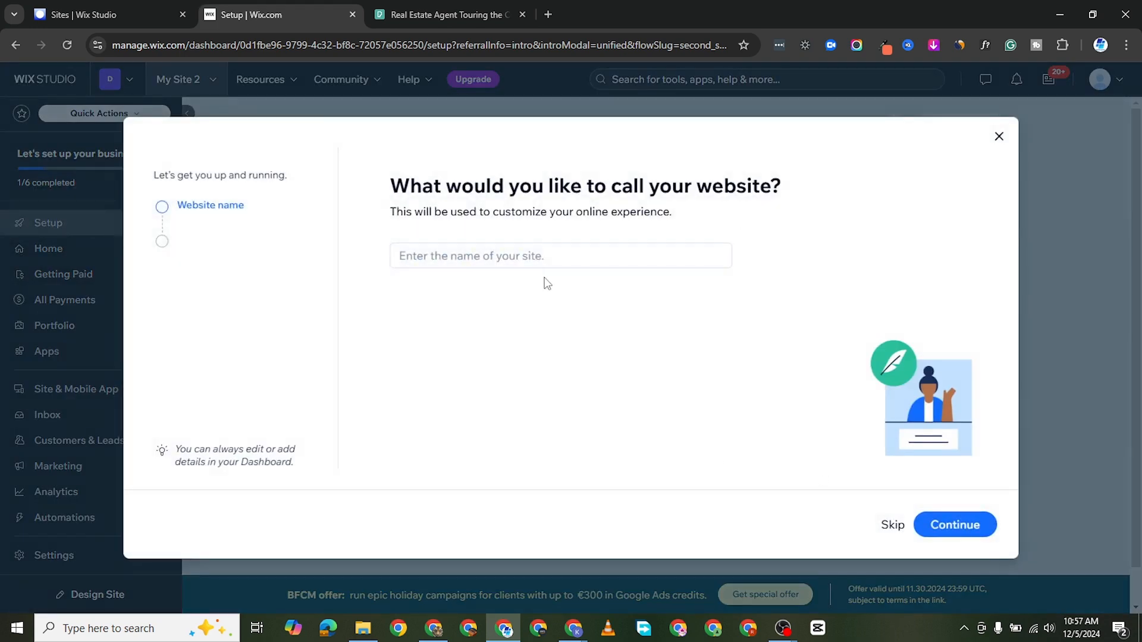
Step: Name the website "The Lazy Designer" and continue to the app selection
left_click(456, 258)
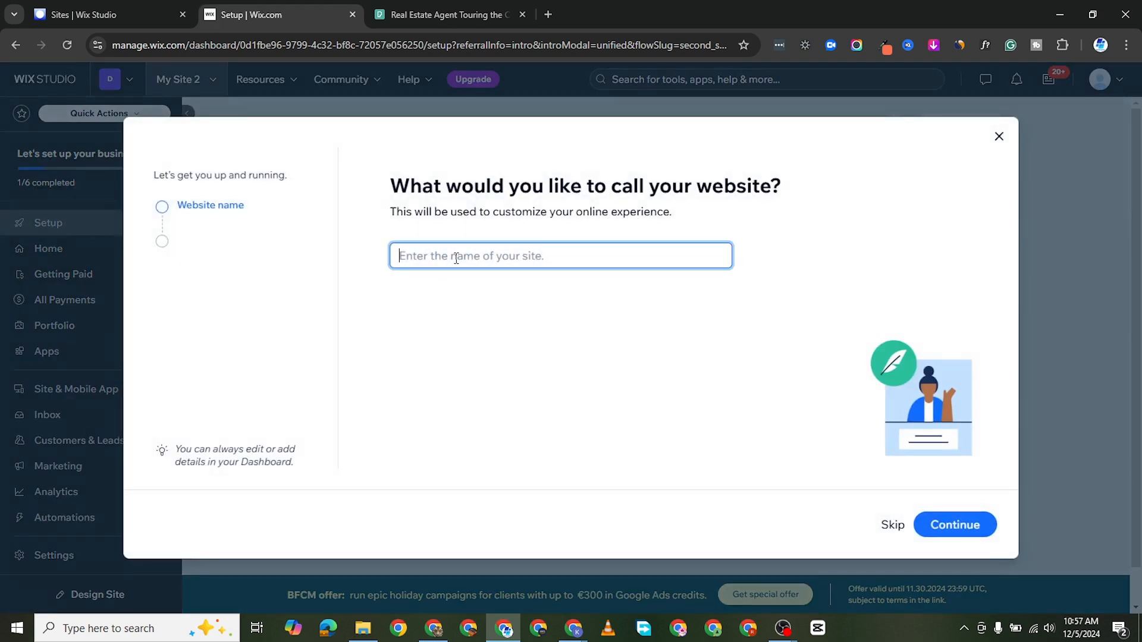
type("The Lazy Designer")
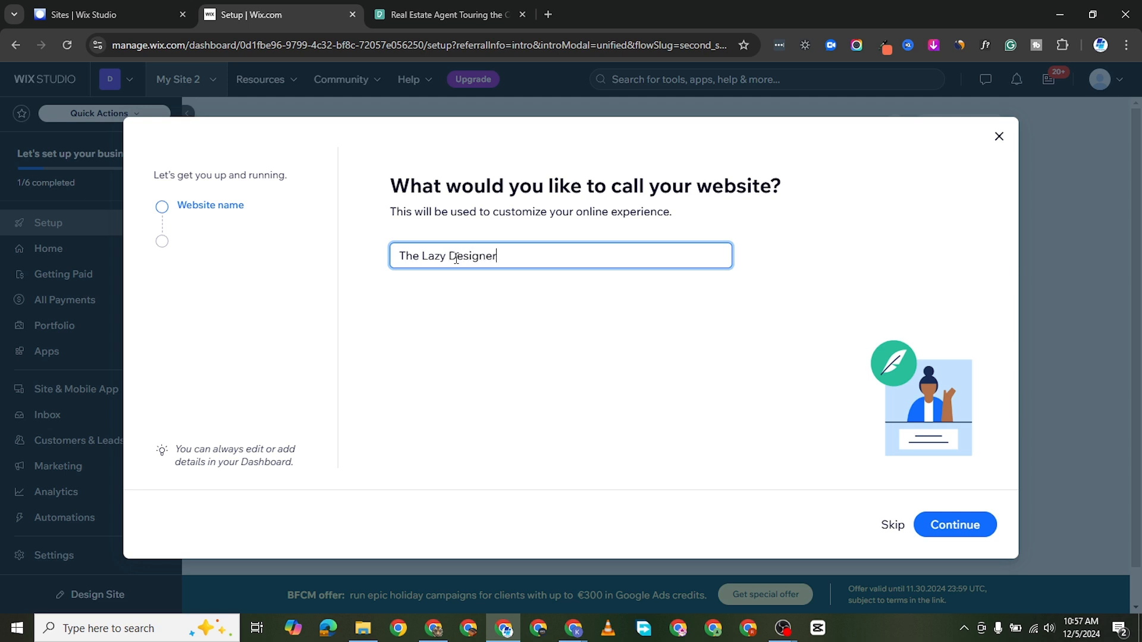
left_click(939, 525)
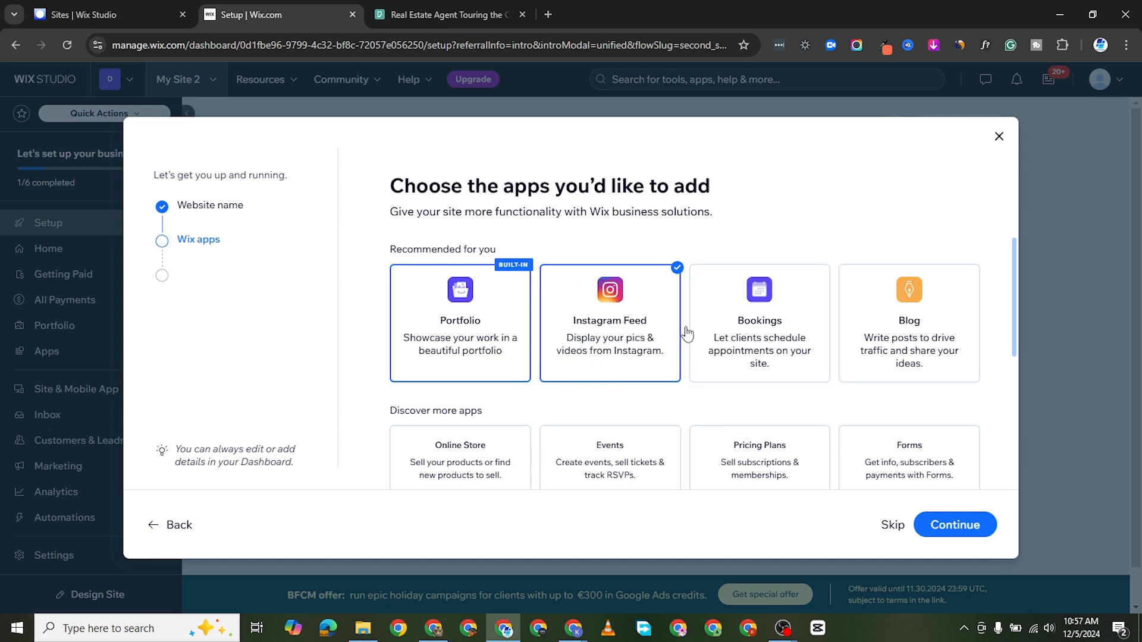
Step: Add the Bookings app to the site, review the other available apps, and submit the selection
left_click(761, 350)
scroll(868, 375, "down", 3)
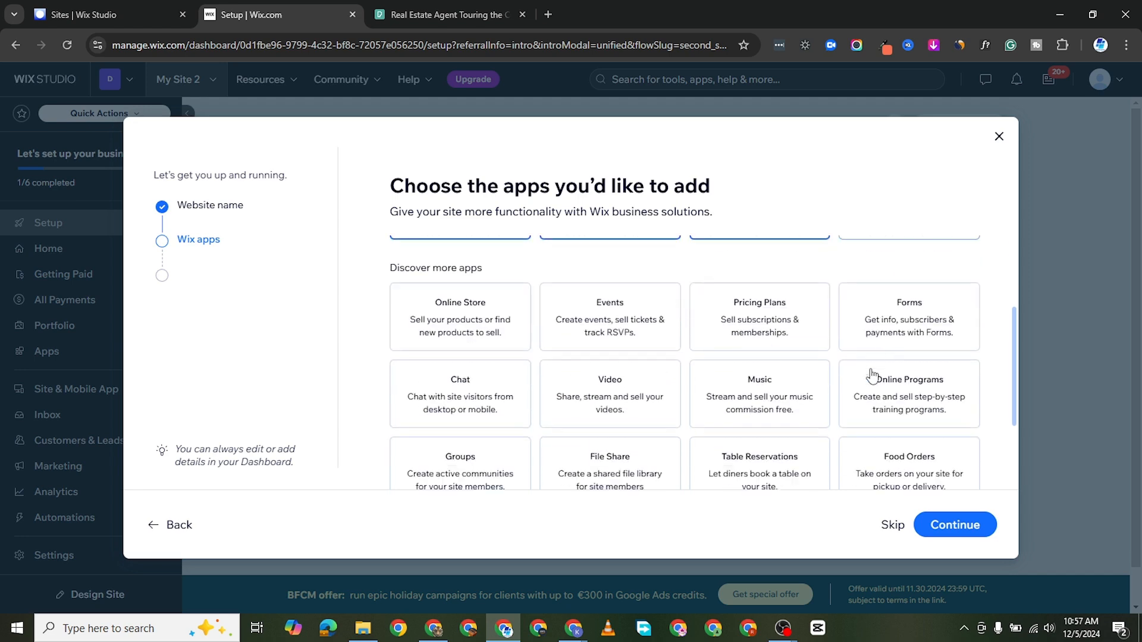
scroll(872, 374, "up", 1)
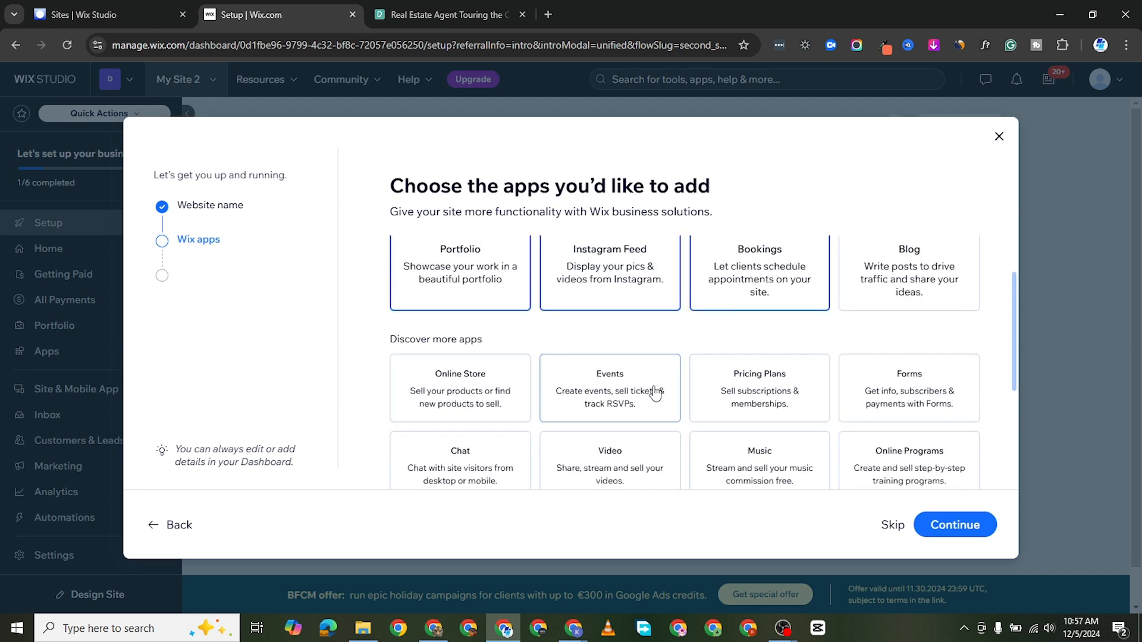
scroll(776, 380, "down", 1)
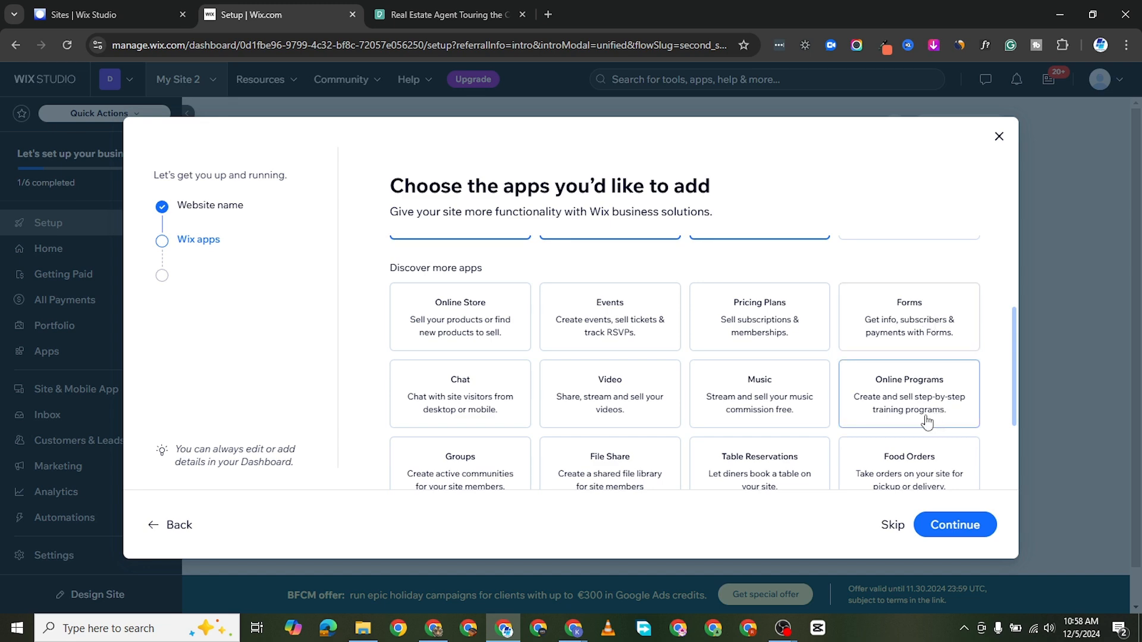
scroll(505, 395, "down", 1)
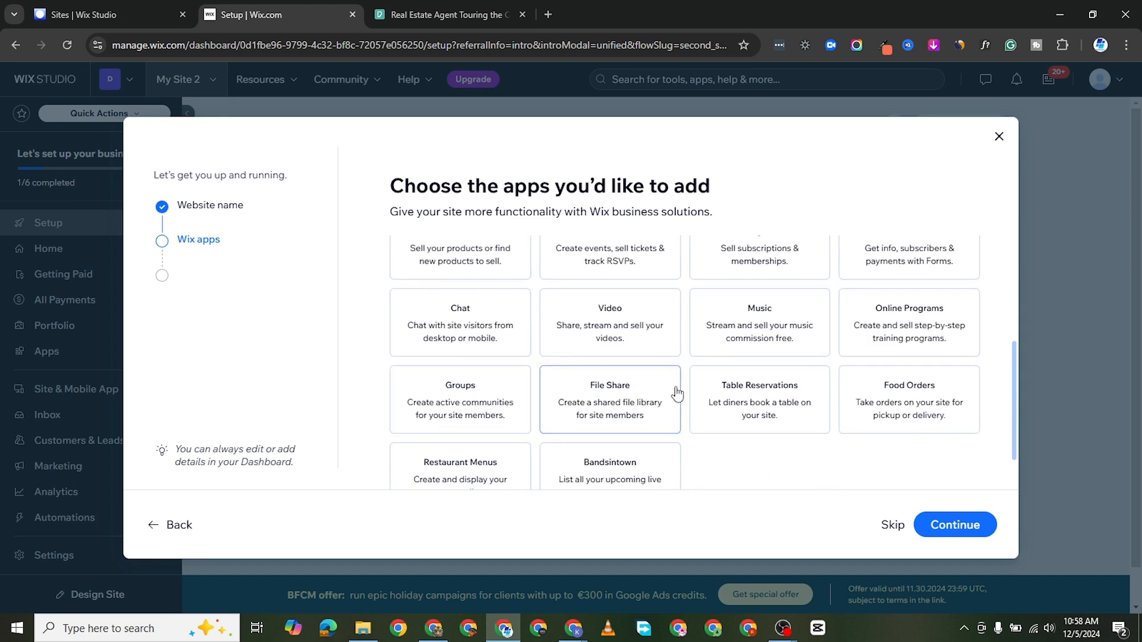
scroll(658, 391, "down", 1)
scroll(592, 431, "up", 5)
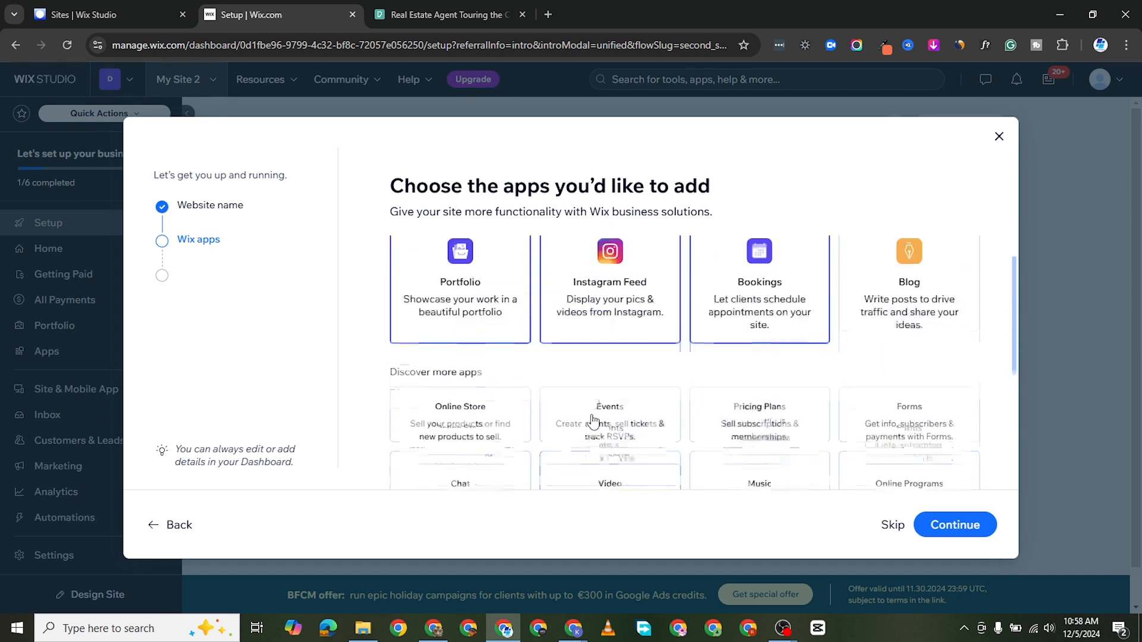
left_click(956, 525)
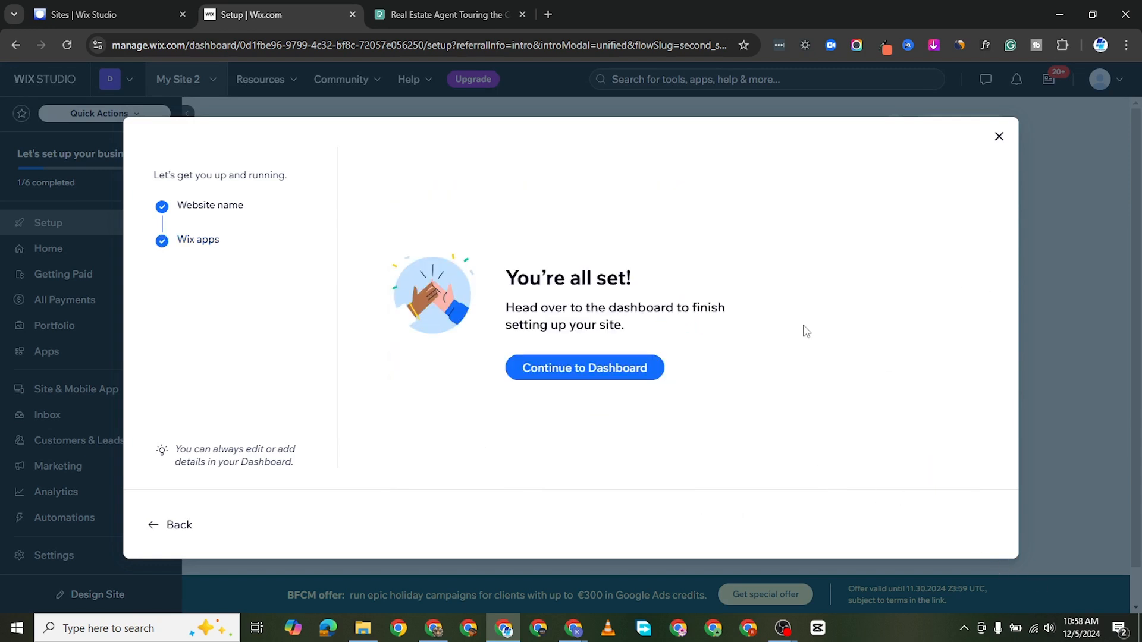
Step: Continue to the site's dashboard and start designing the site by customizing a template
left_click(582, 375)
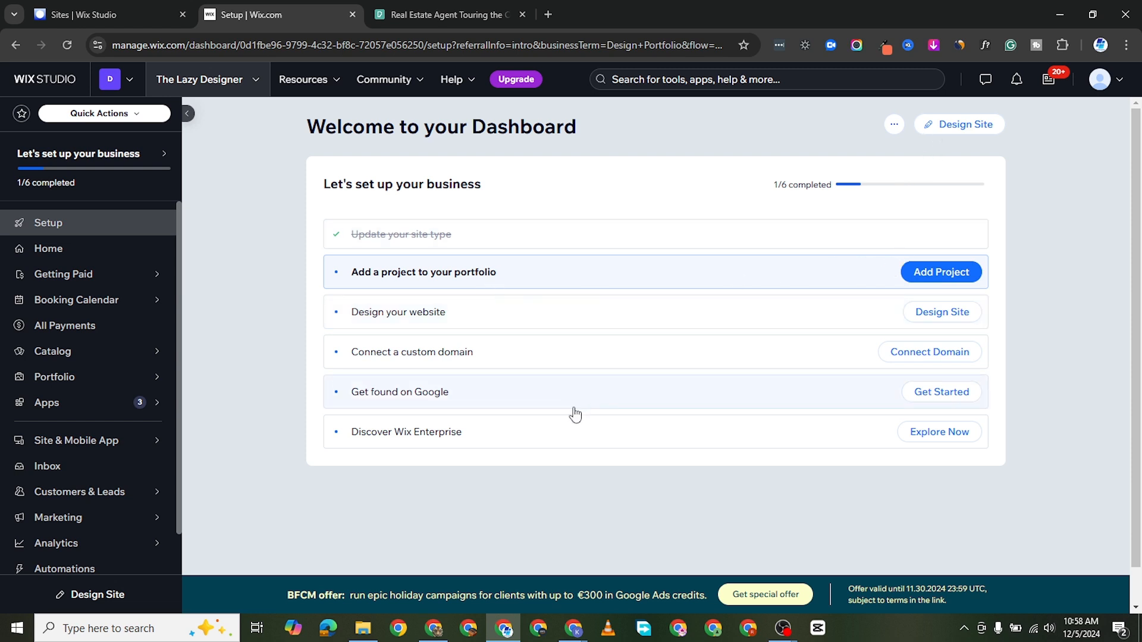
left_click(972, 130)
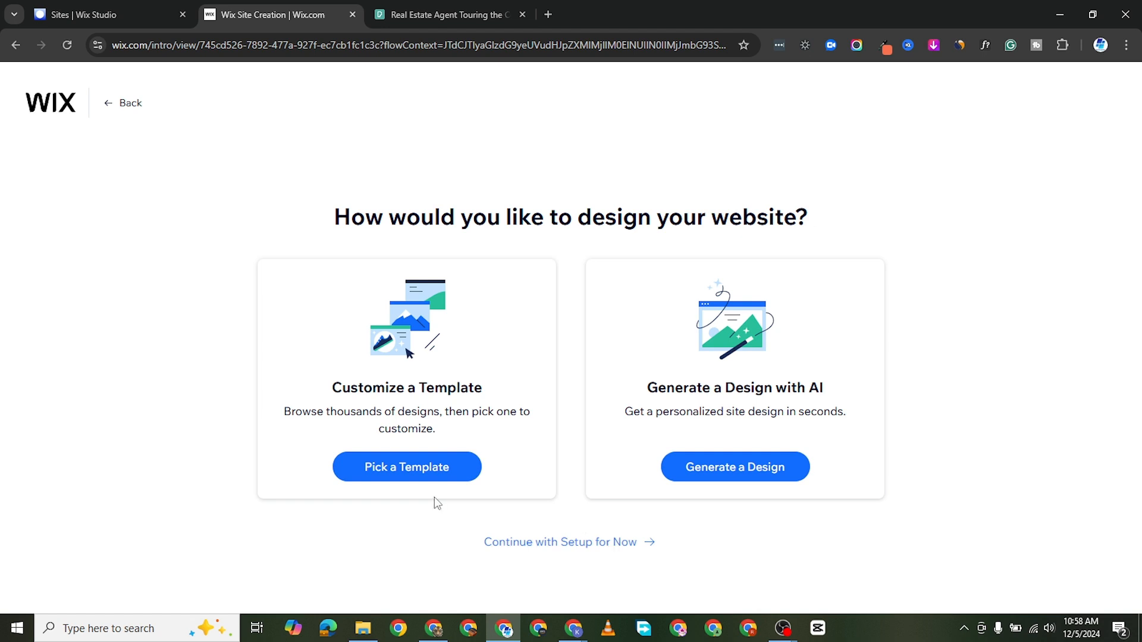
left_click(408, 475)
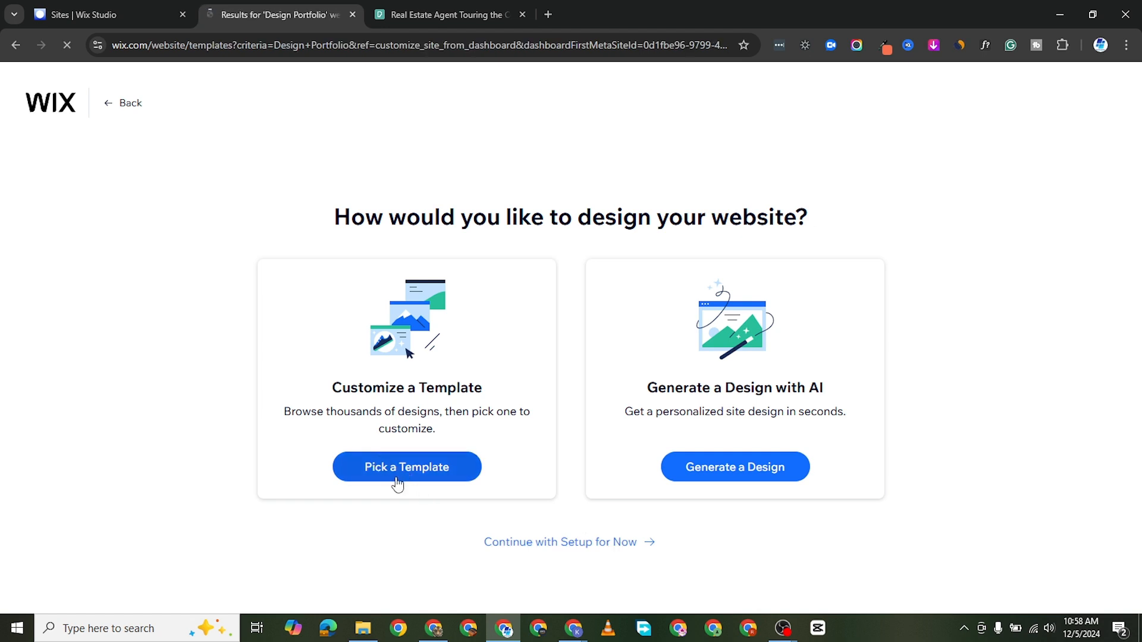
Step: Browse the template results for Design Portfolio to compare the available designs
scroll(432, 522, "down", 3)
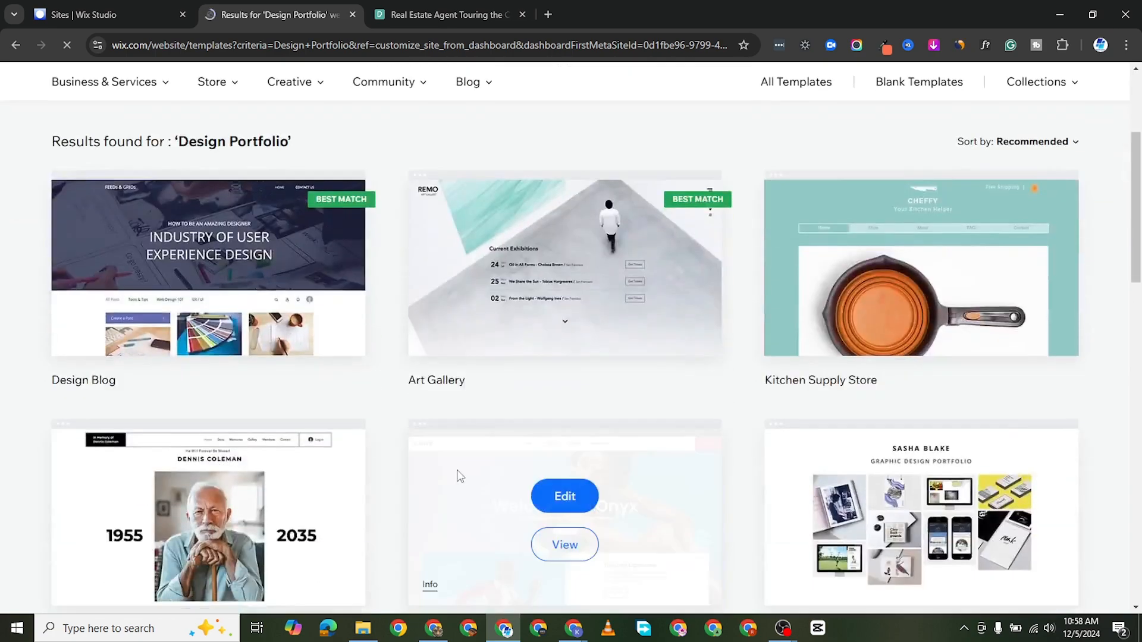
scroll(469, 469, "down", 2)
scroll(675, 428, "down", 5)
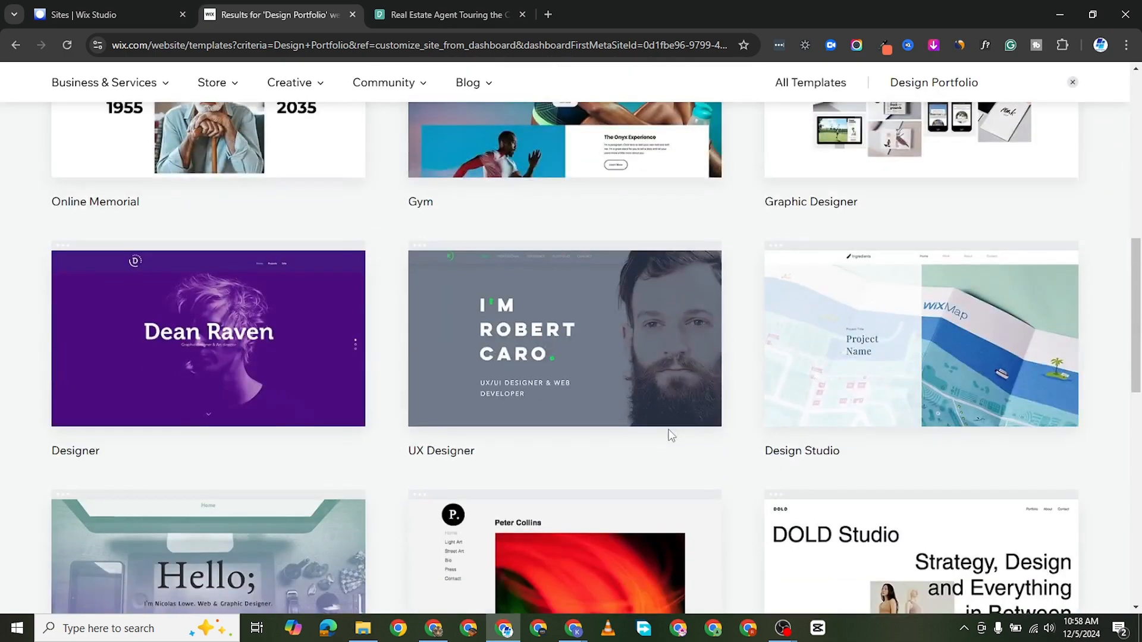
scroll(879, 402, "down", 2)
scroll(458, 426, "down", 10)
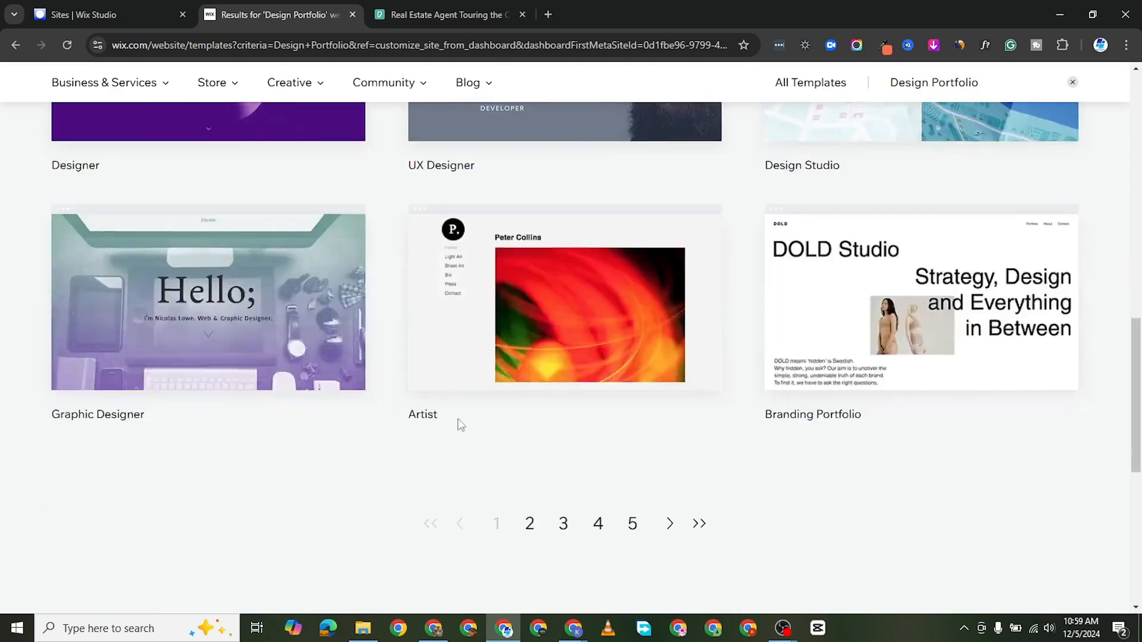
scroll(579, 373, "up", 9)
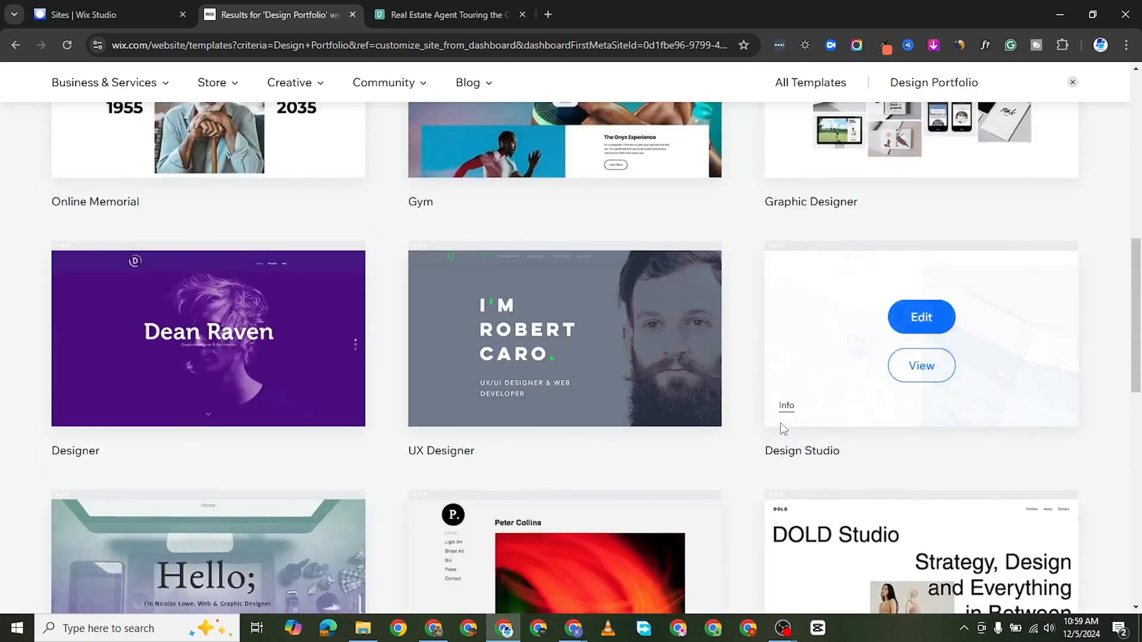
scroll(780, 423, "up", 6)
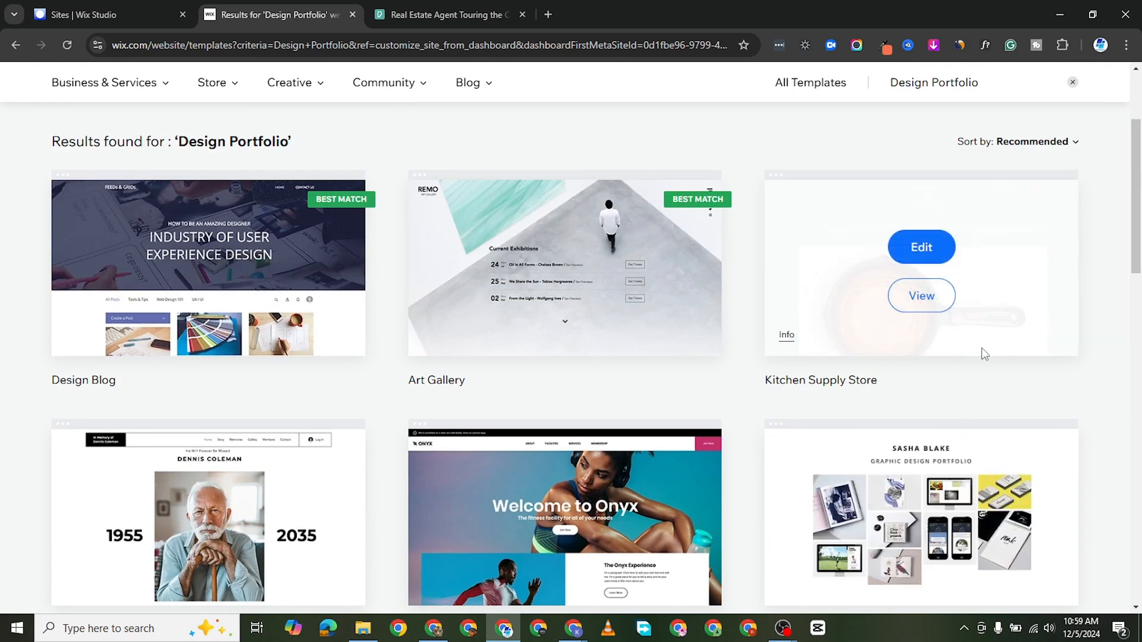
scroll(983, 349, "down", 2)
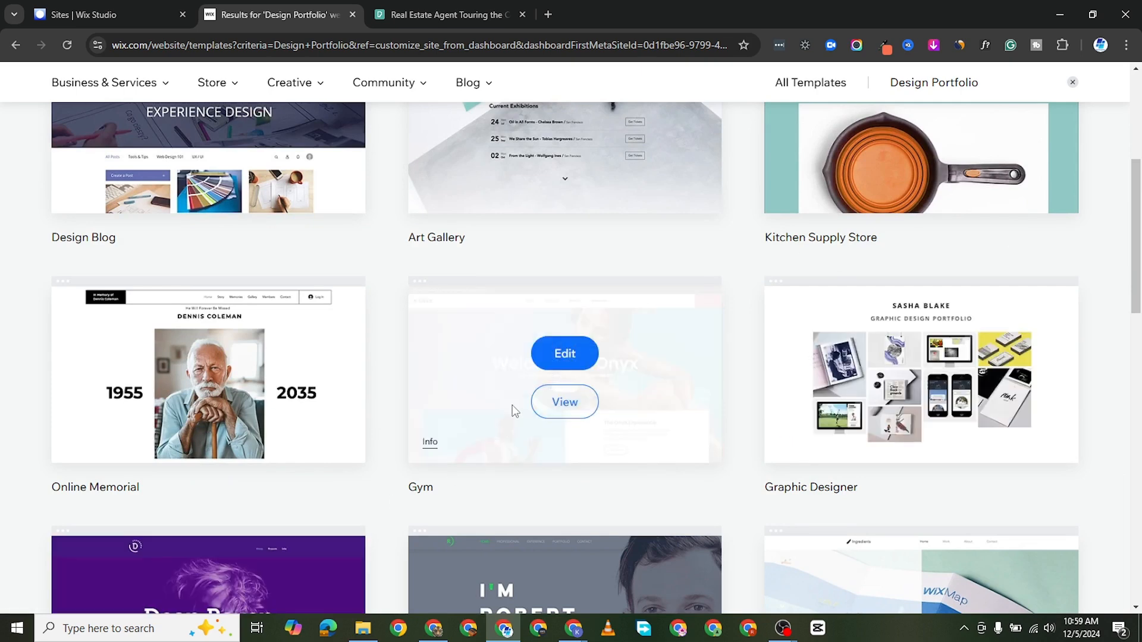
Step: Preview the Gym template, examine its home page down to the footer, and dismiss the offer to edit it
left_click(565, 402)
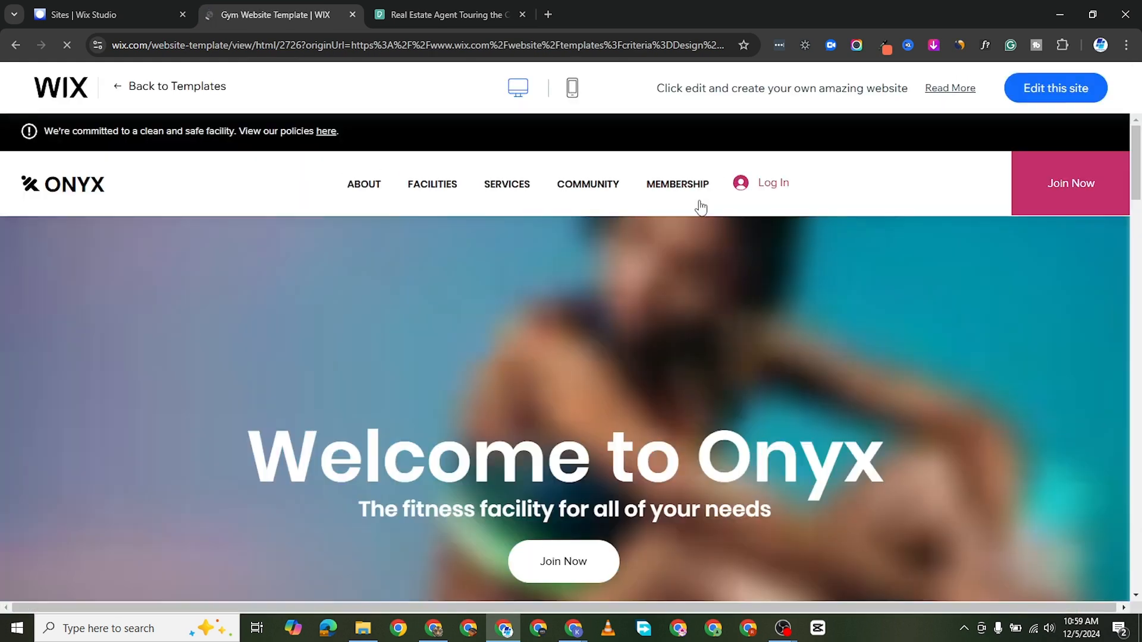
scroll(665, 343, "down", 5)
scroll(664, 344, "down", 10)
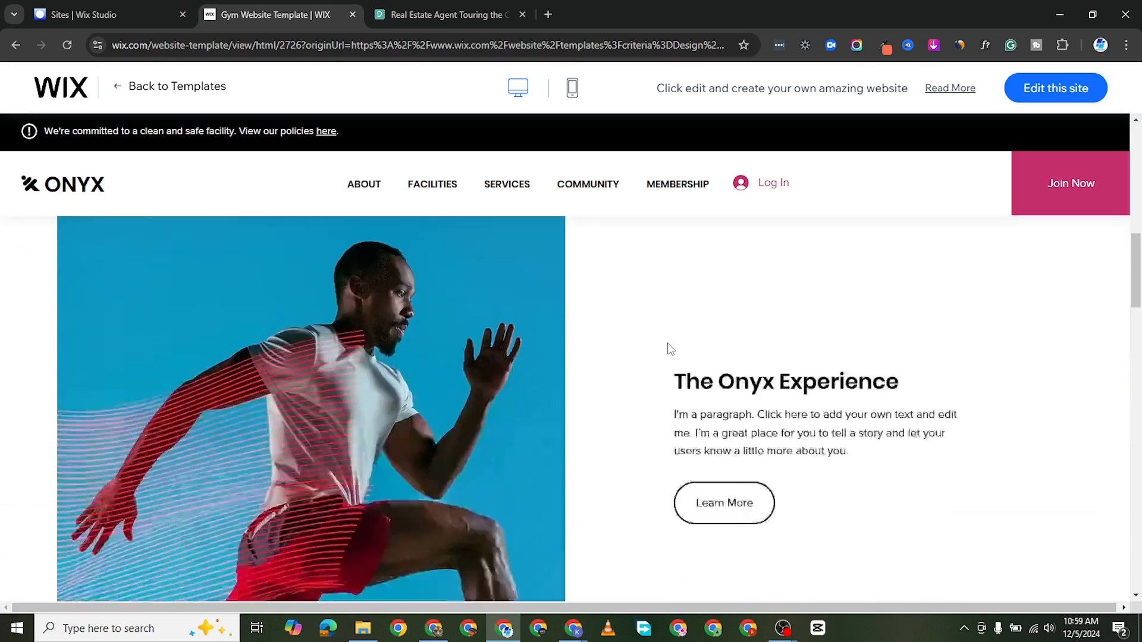
scroll(657, 354, "up", 2)
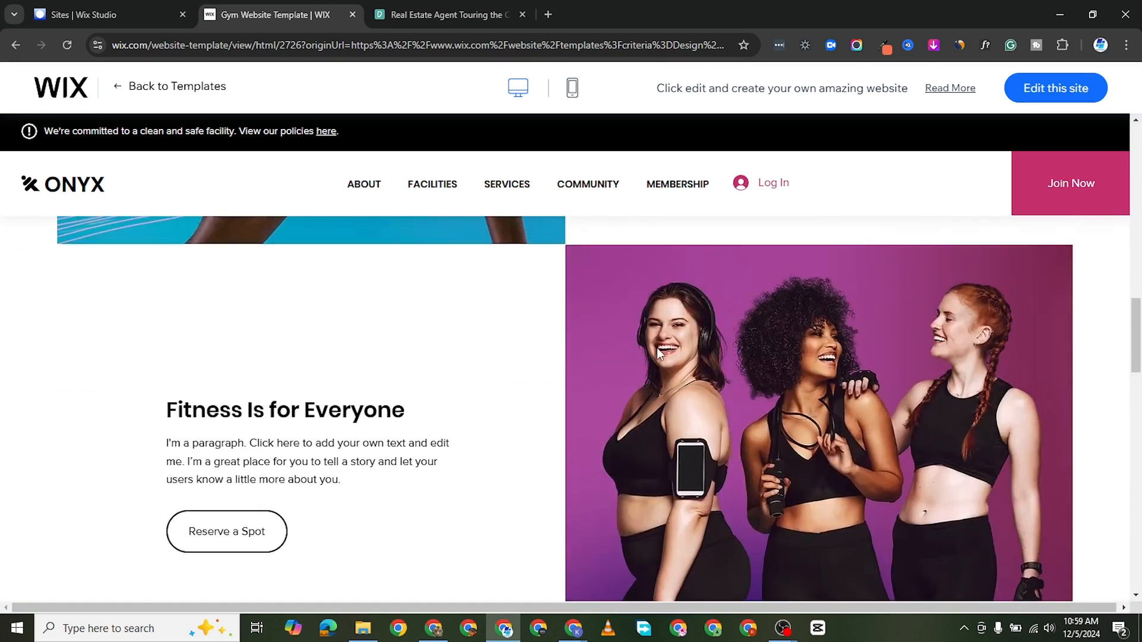
scroll(656, 354, "down", 6)
scroll(655, 355, "down", 5)
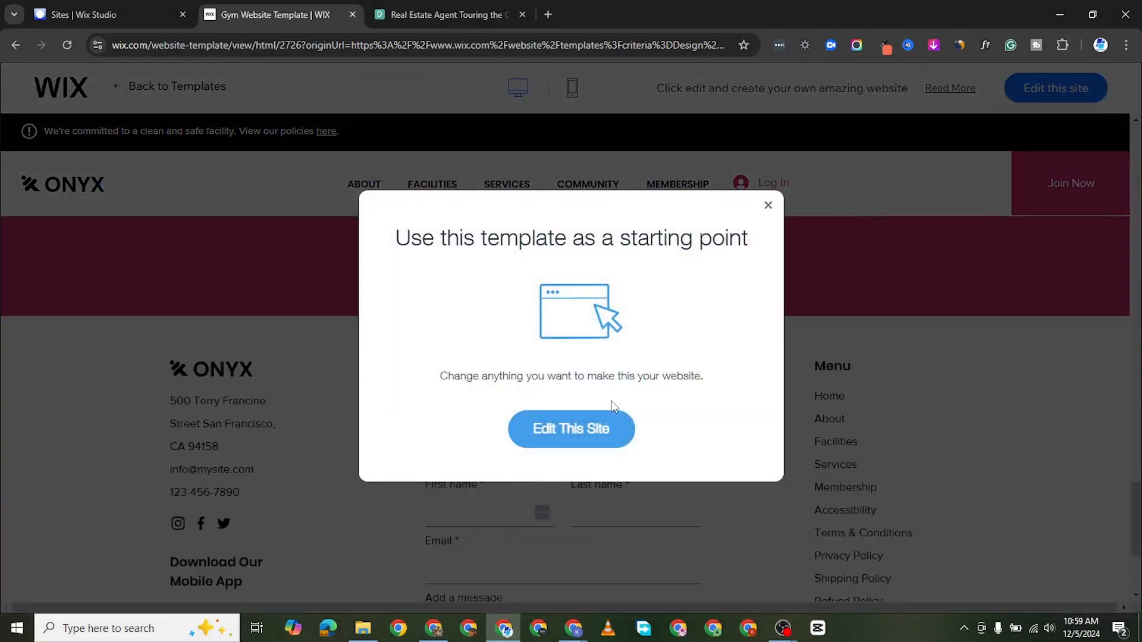
left_click(768, 206)
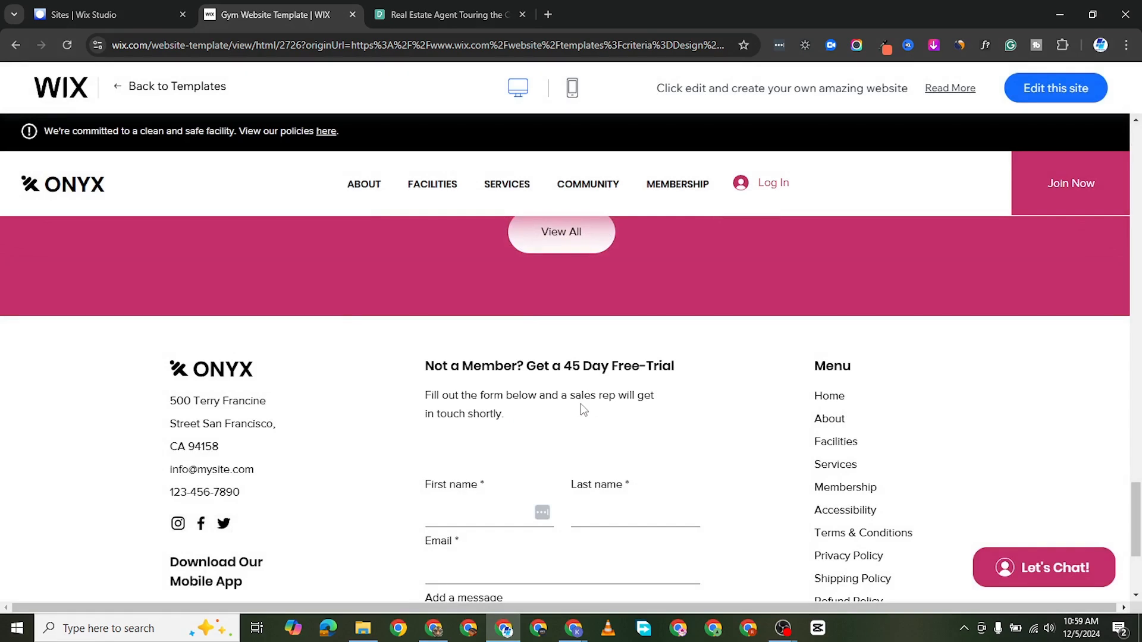
Step: Return to the start of the Gym template's home page and examine its mobile preview
scroll(726, 369, "up", 10)
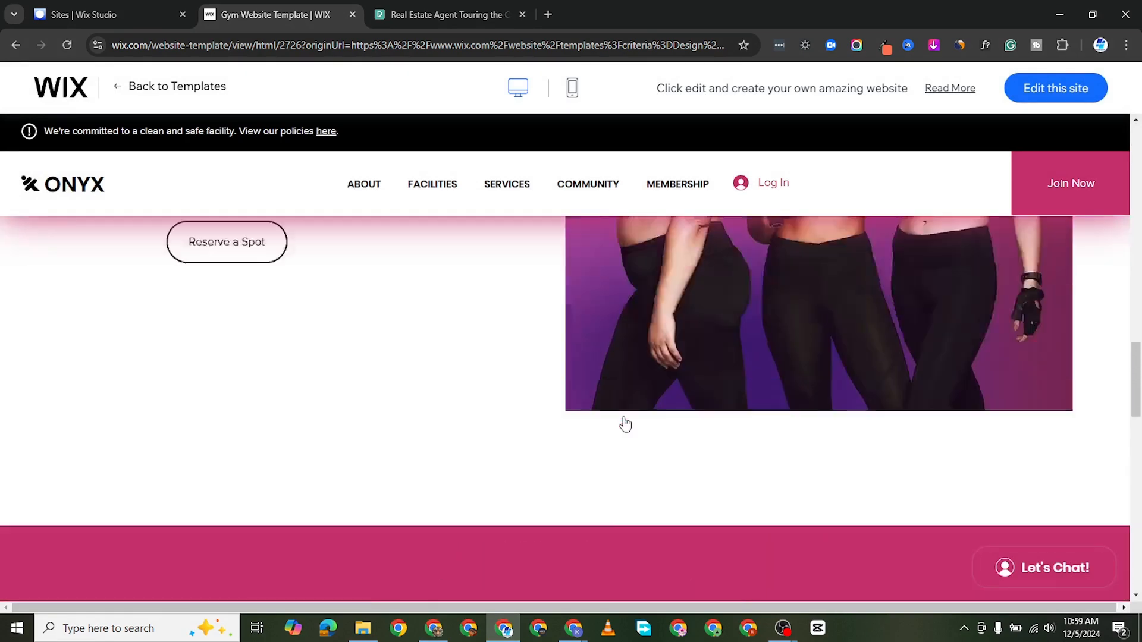
scroll(624, 423, "up", 10)
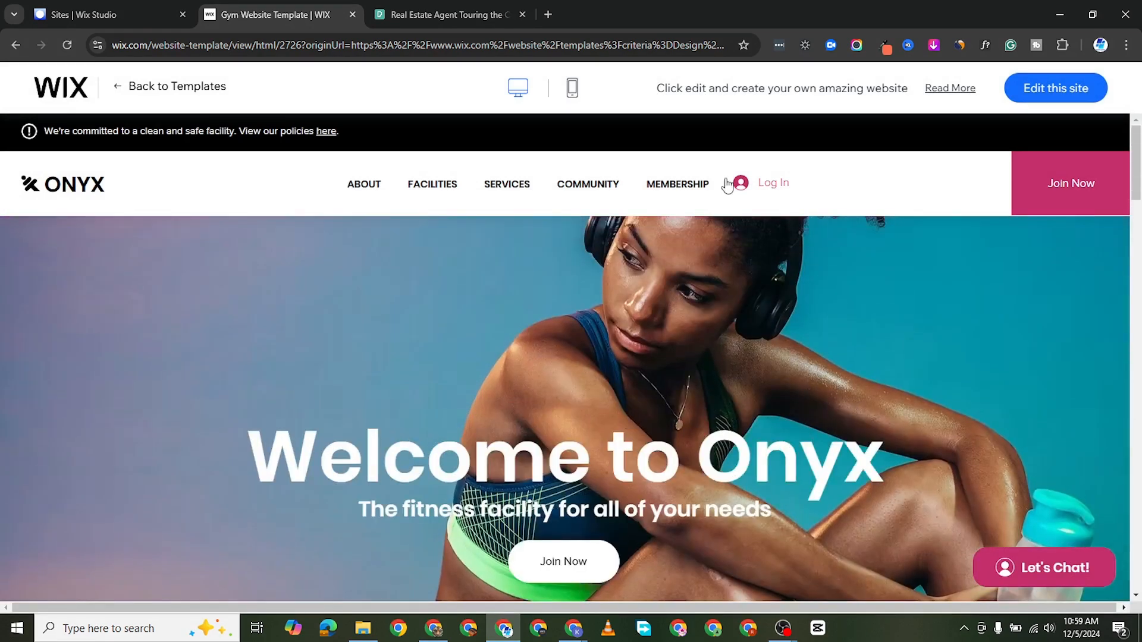
left_click(573, 88)
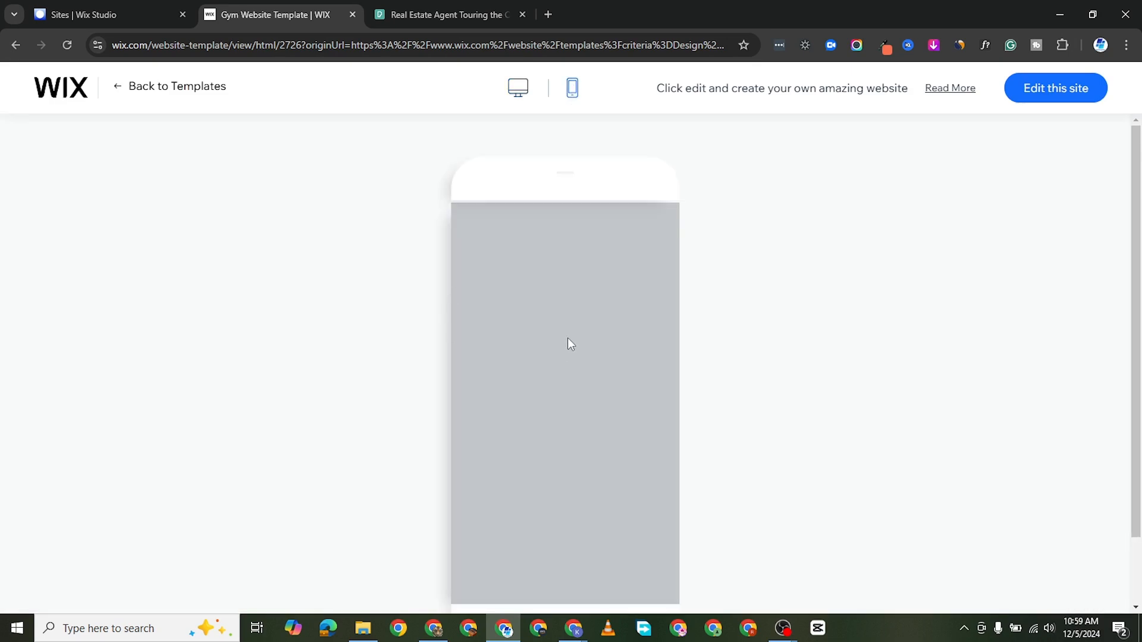
scroll(597, 374, "down", 2)
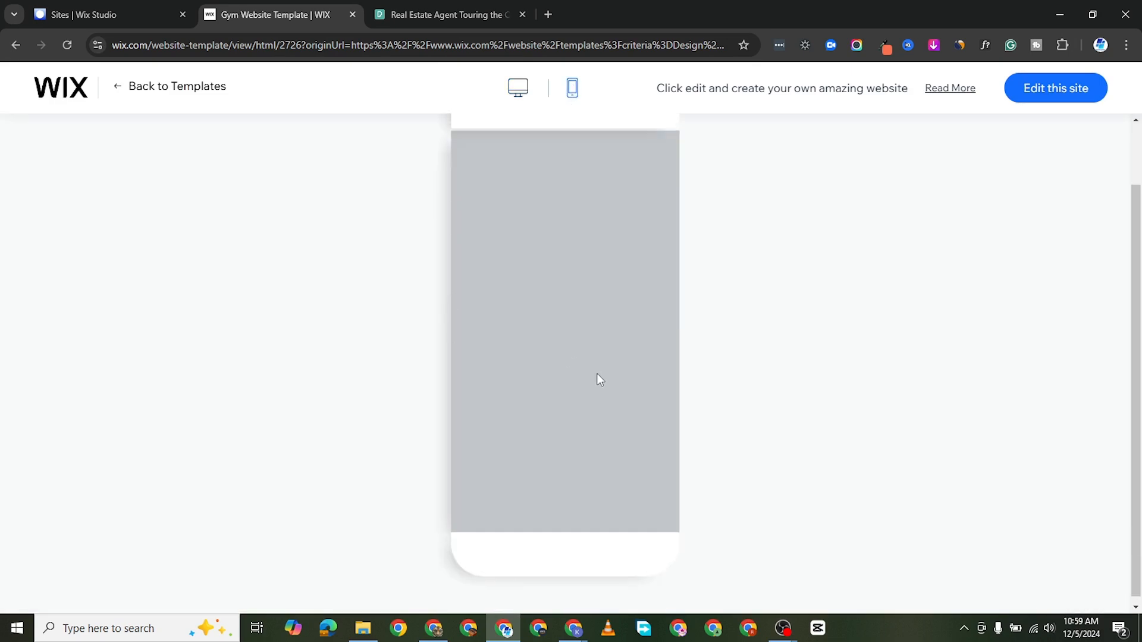
scroll(597, 373, "up", 2)
scroll(572, 406, "down", 6)
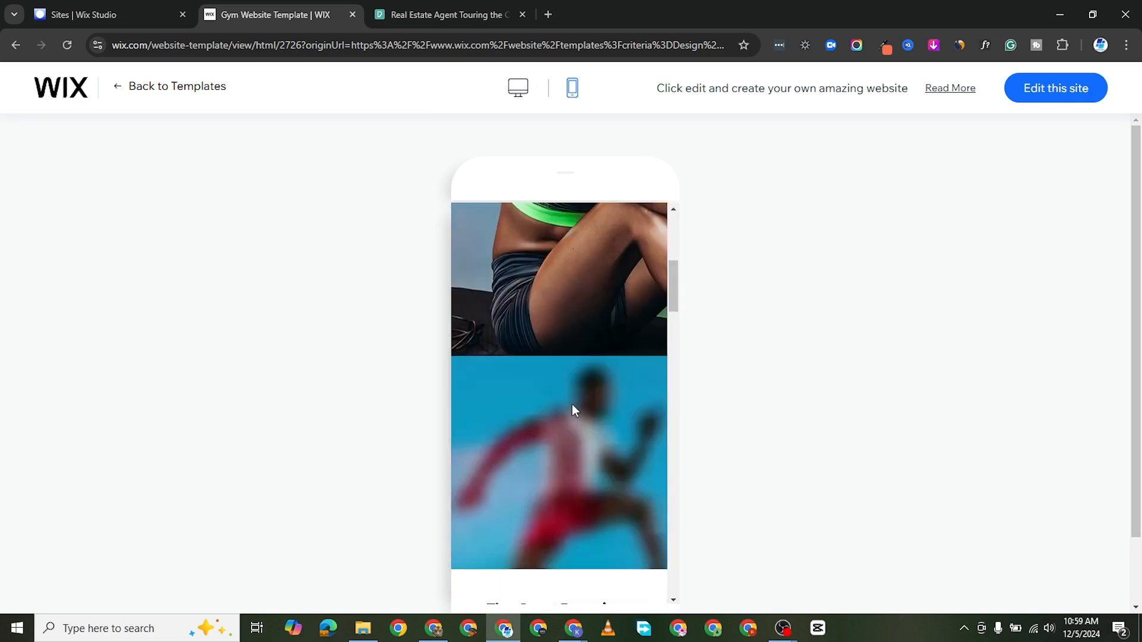
scroll(572, 406, "up", 2)
scroll(572, 404, "up", 4)
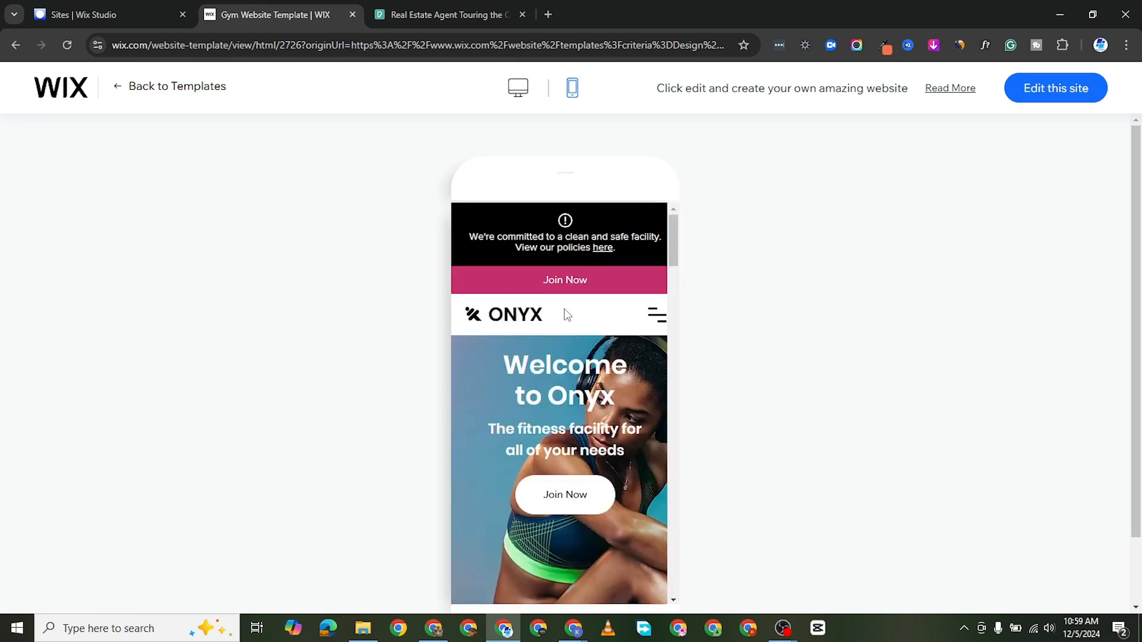
scroll(561, 315, "down", 7)
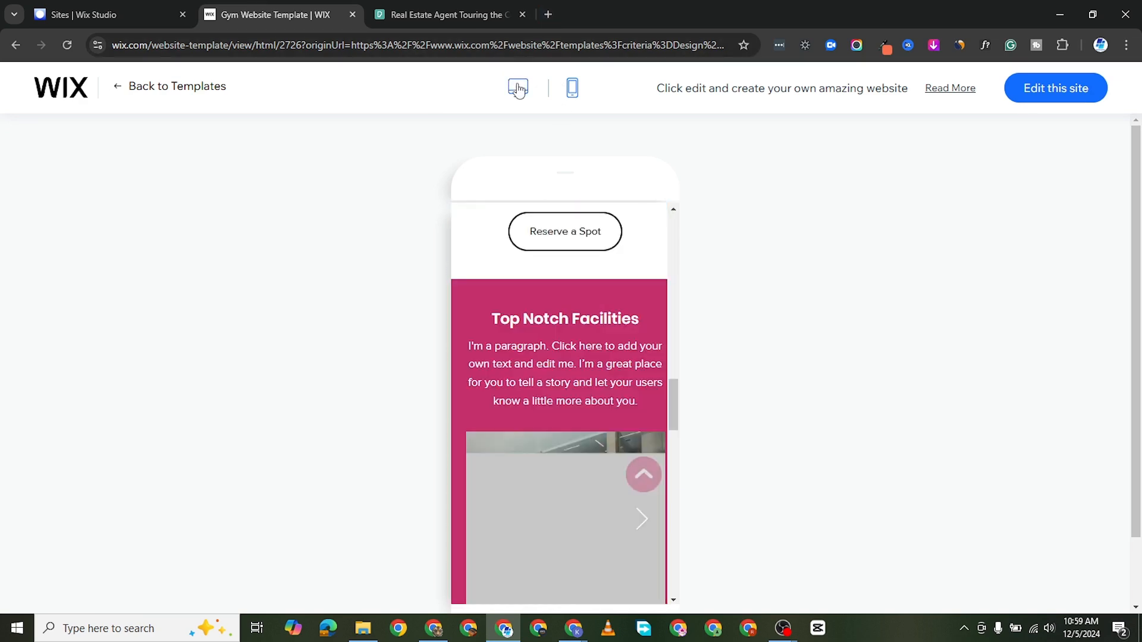
Step: Switch the Gym template back to its desktop preview and open it for editing, closing the unrelated real estate browser tab
left_click(515, 87)
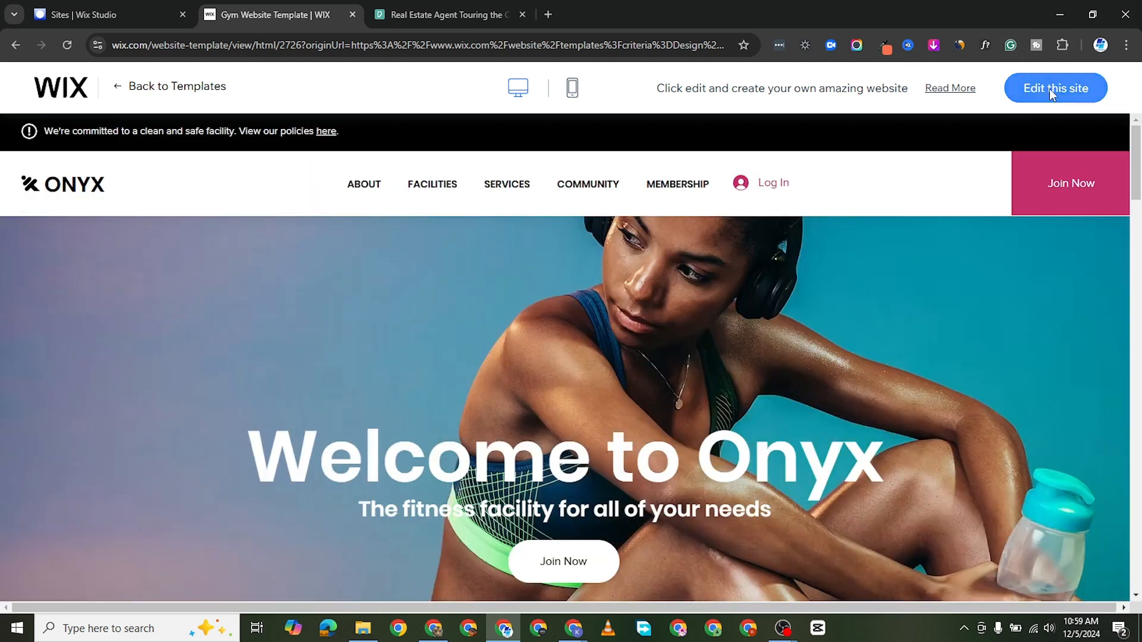
left_click(1048, 89)
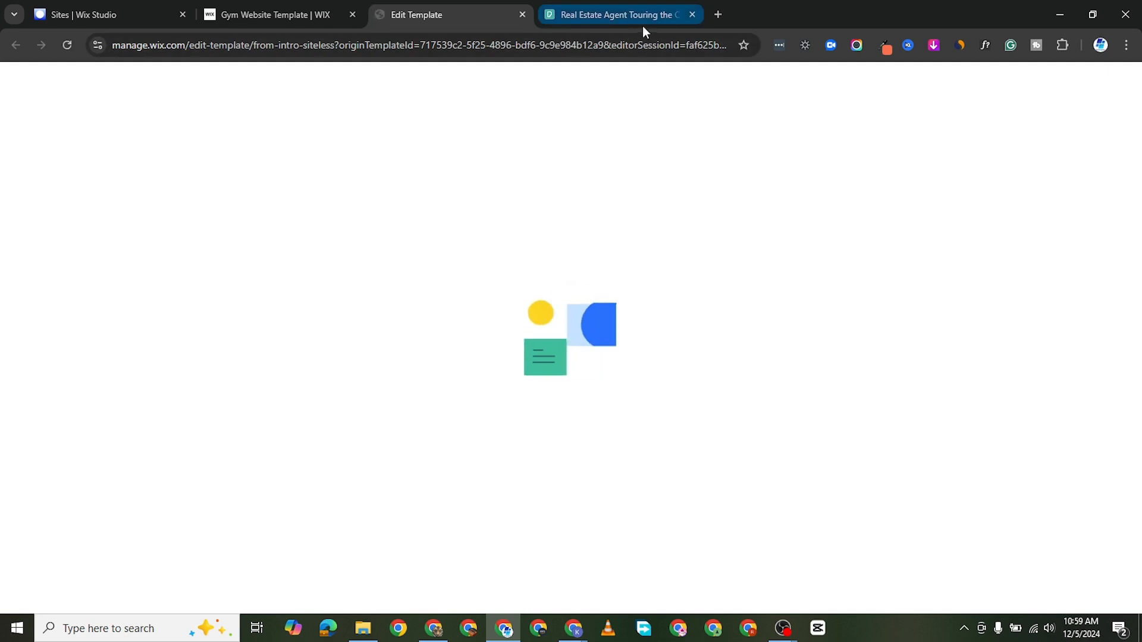
left_click(693, 15)
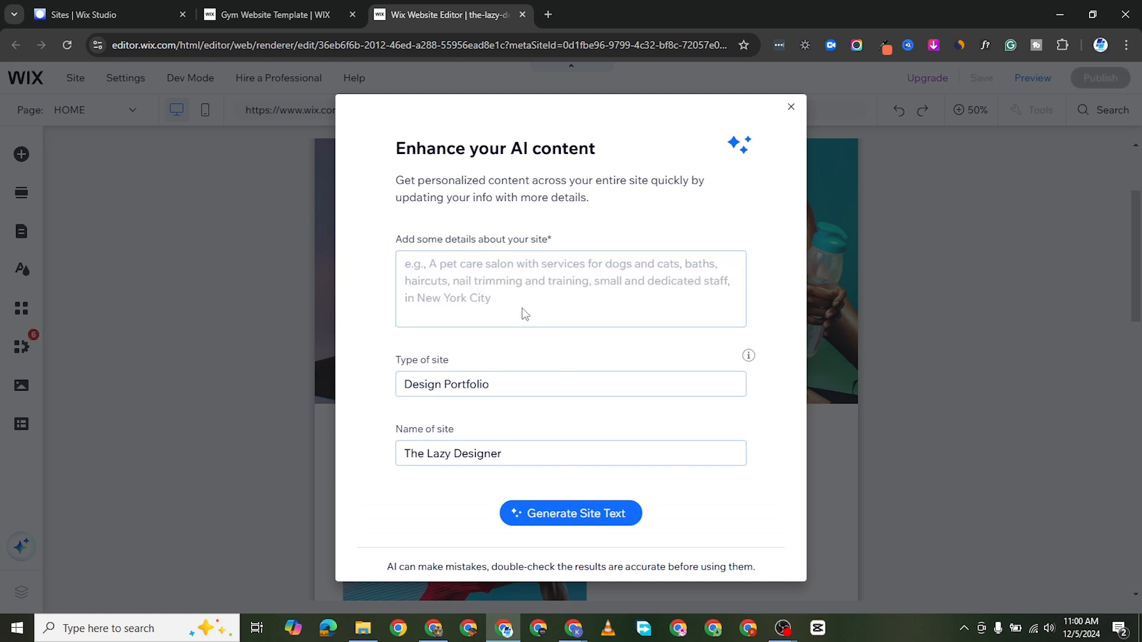
Step: Describe the owner by name as a creative designer working with Fortune 500 companies, creating designs for Saas and apps, and generate the site text
left_click(479, 267)
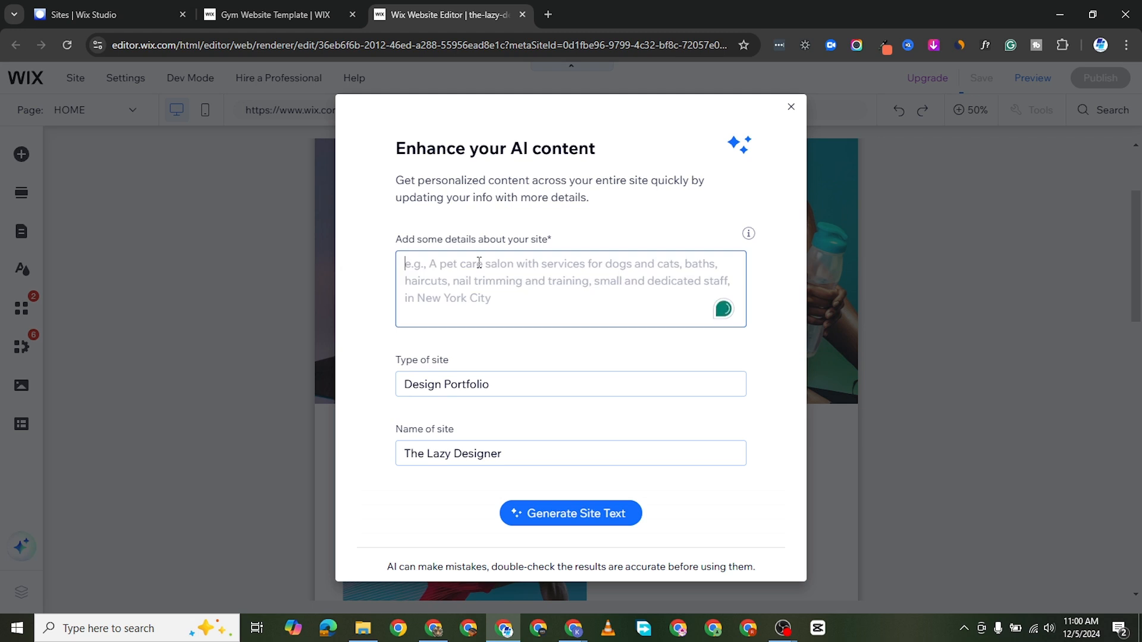
type("I'm")
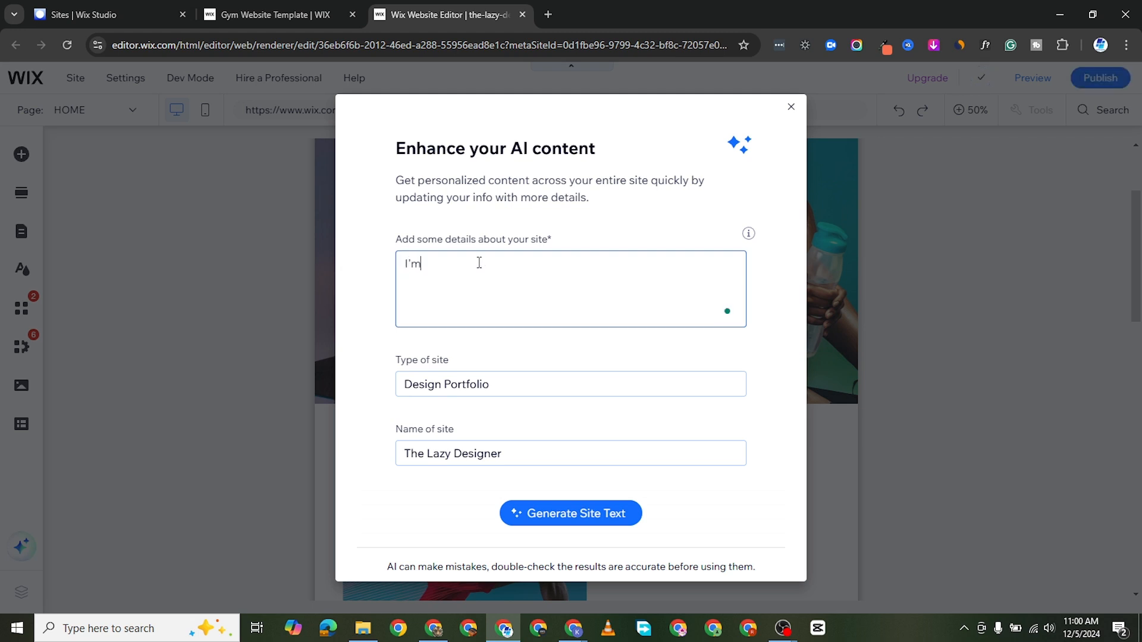
type(" Ada")
key("BackSpace")
type("igner working with Fortune")
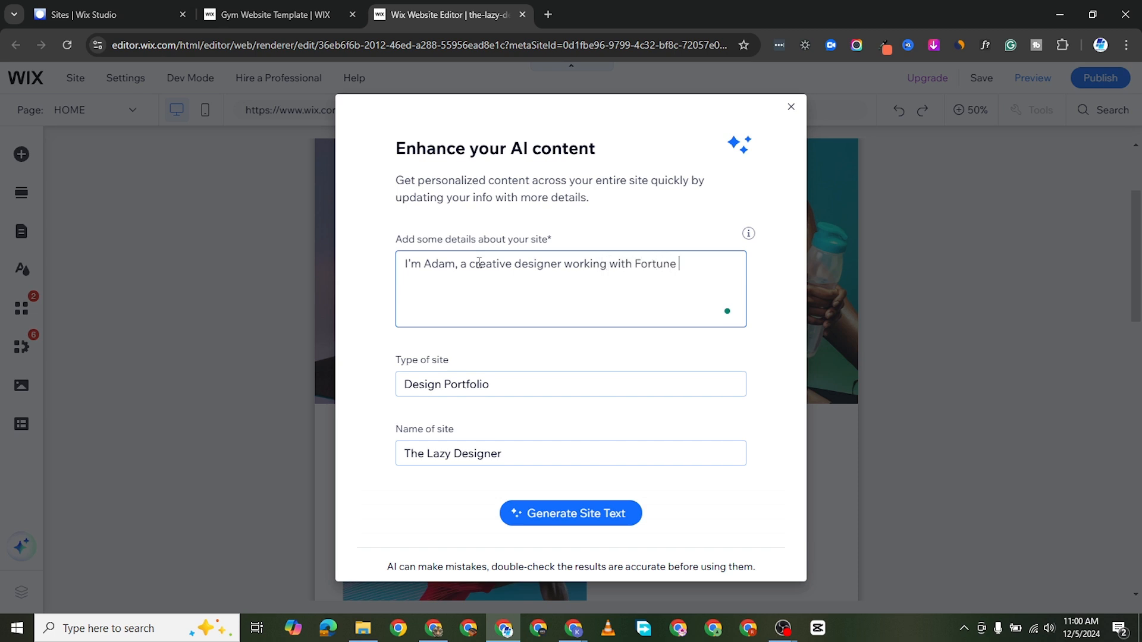
type("500 companies, creating designs for Saas and apps")
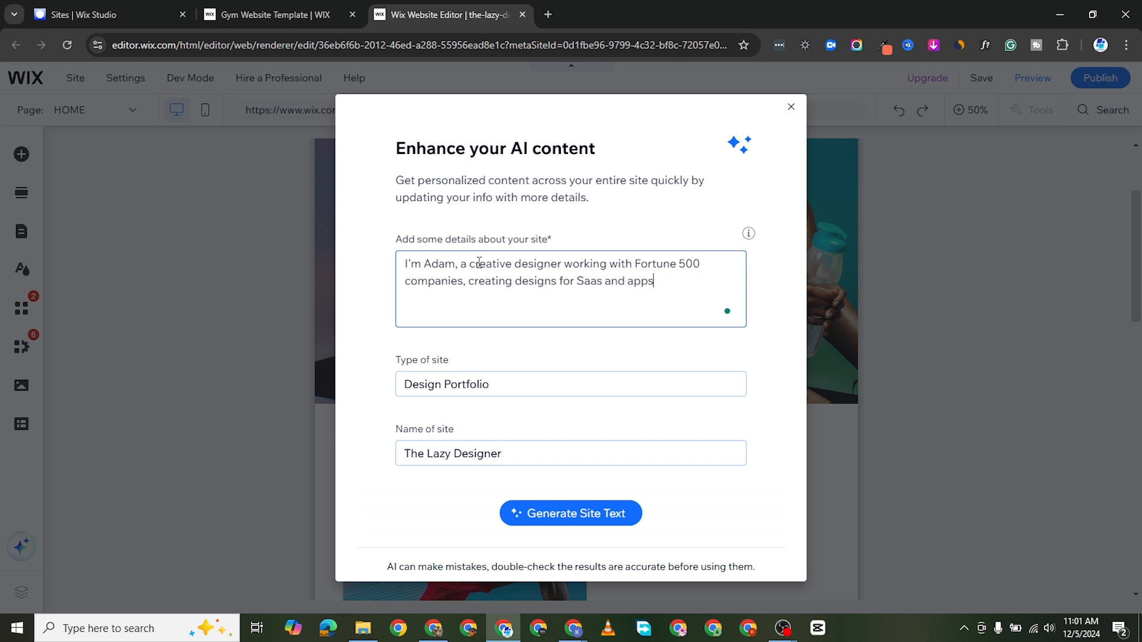
triple_click(541, 381)
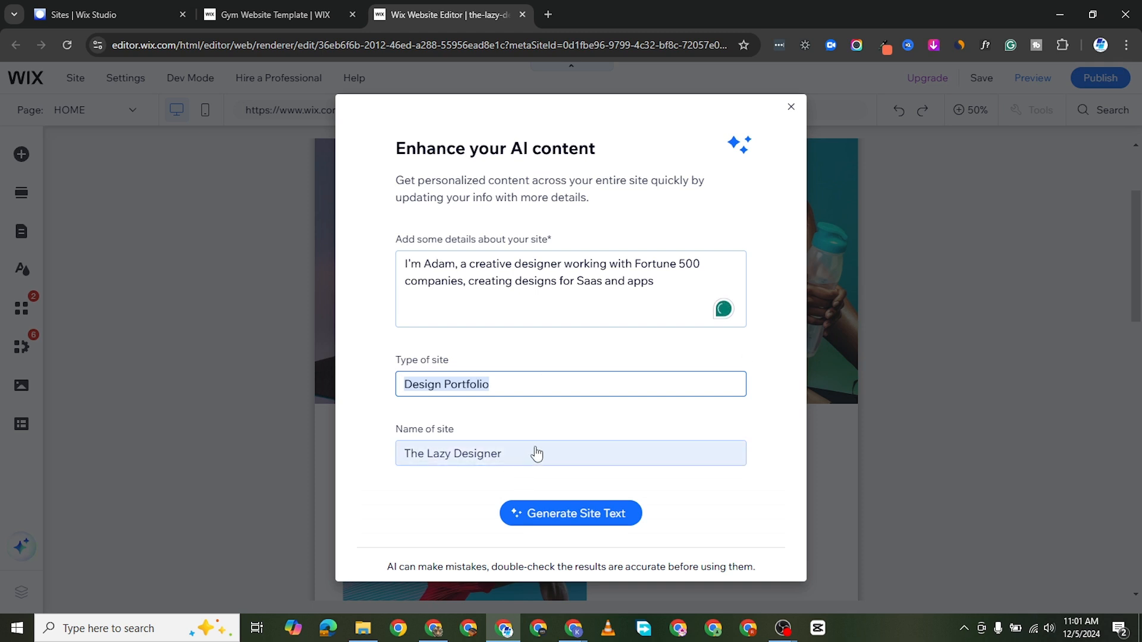
left_click(580, 514)
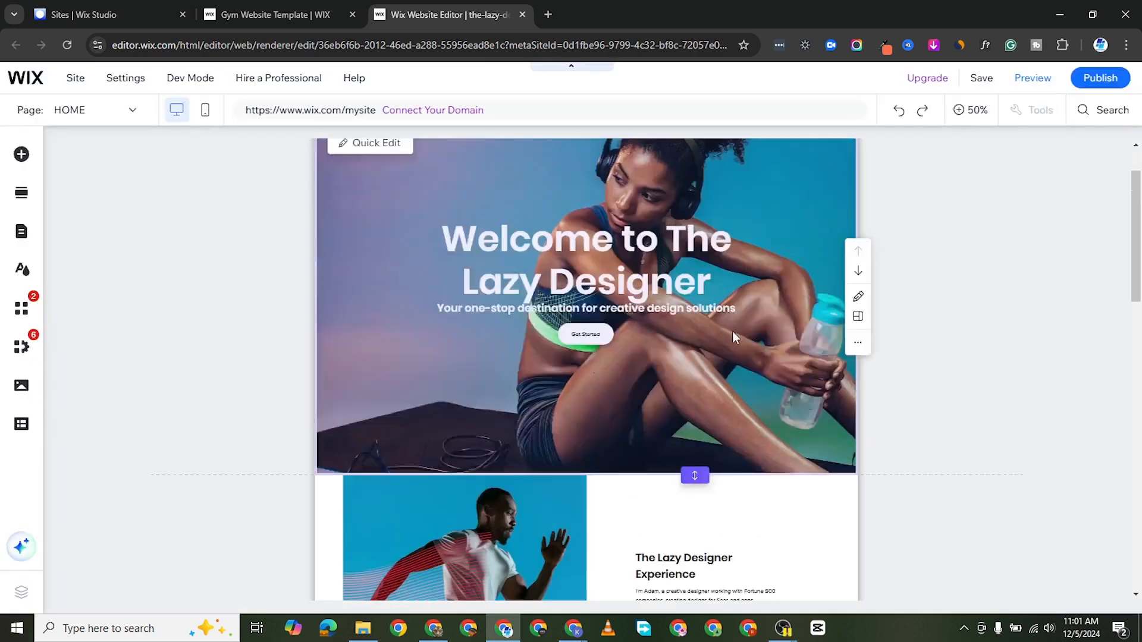
Step: Review the generated text in the Welcome, About and Facilities sections of the home page
scroll(677, 398, "down", 3)
scroll(676, 398, "up", 4)
scroll(560, 398, "up", 1)
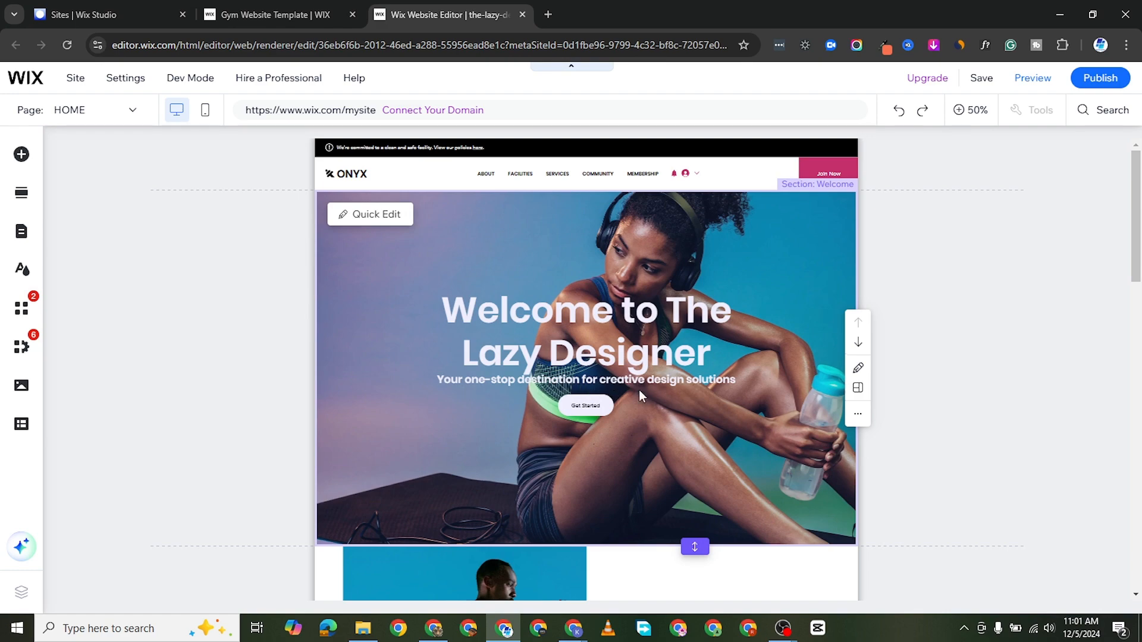
scroll(710, 467, "down", 5)
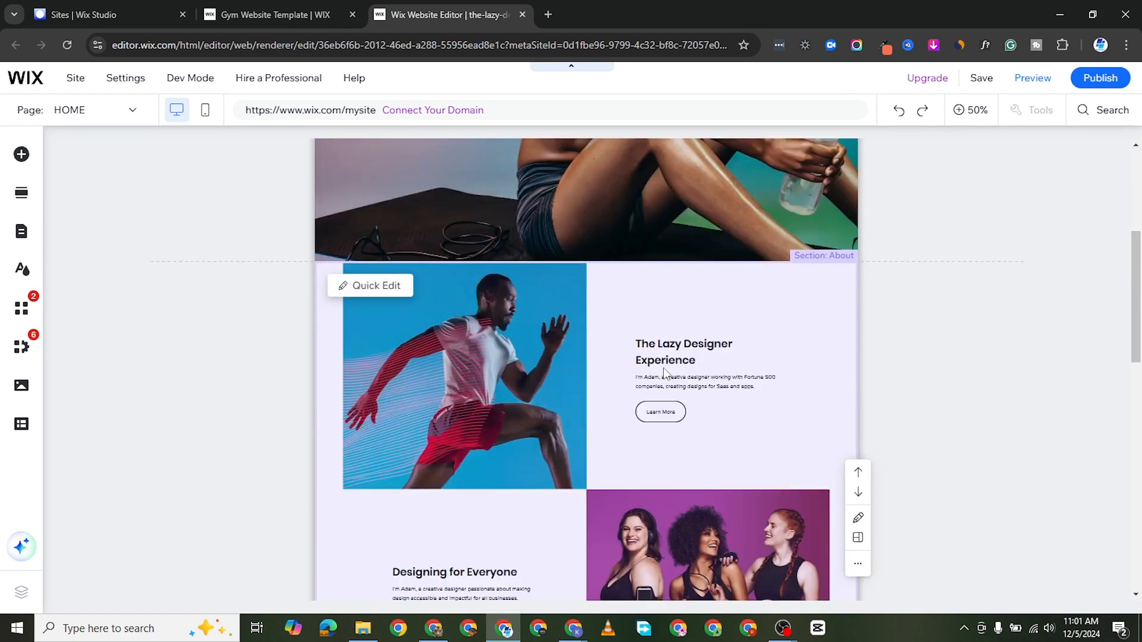
scroll(664, 373, "down", 6)
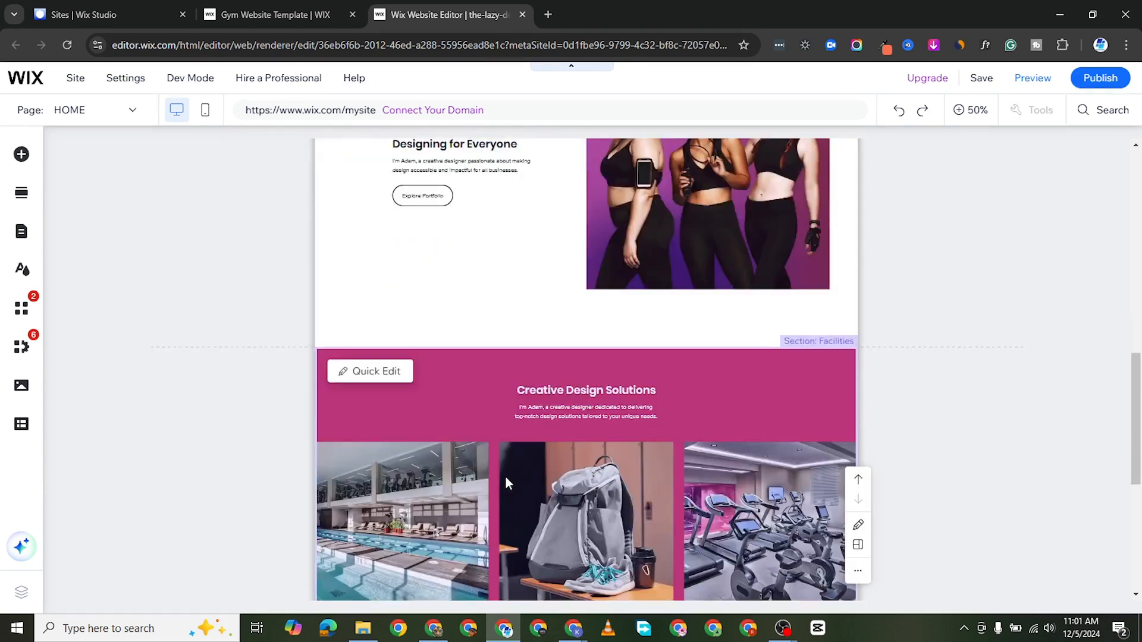
scroll(506, 483, "down", 4)
scroll(498, 474, "up", 5)
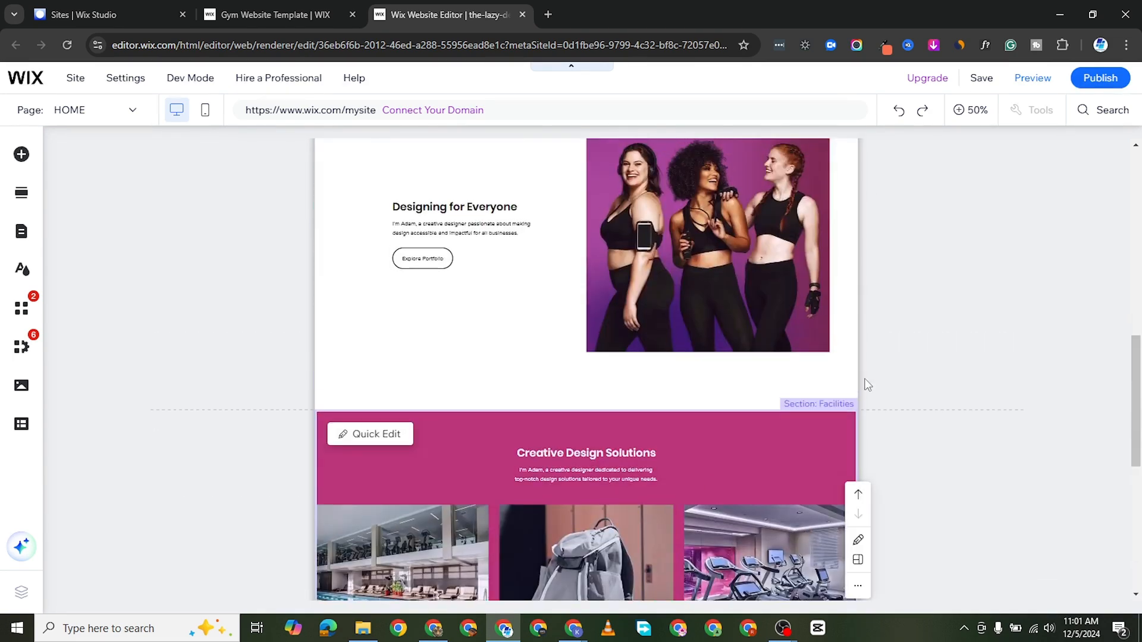
scroll(867, 385, "up", 3)
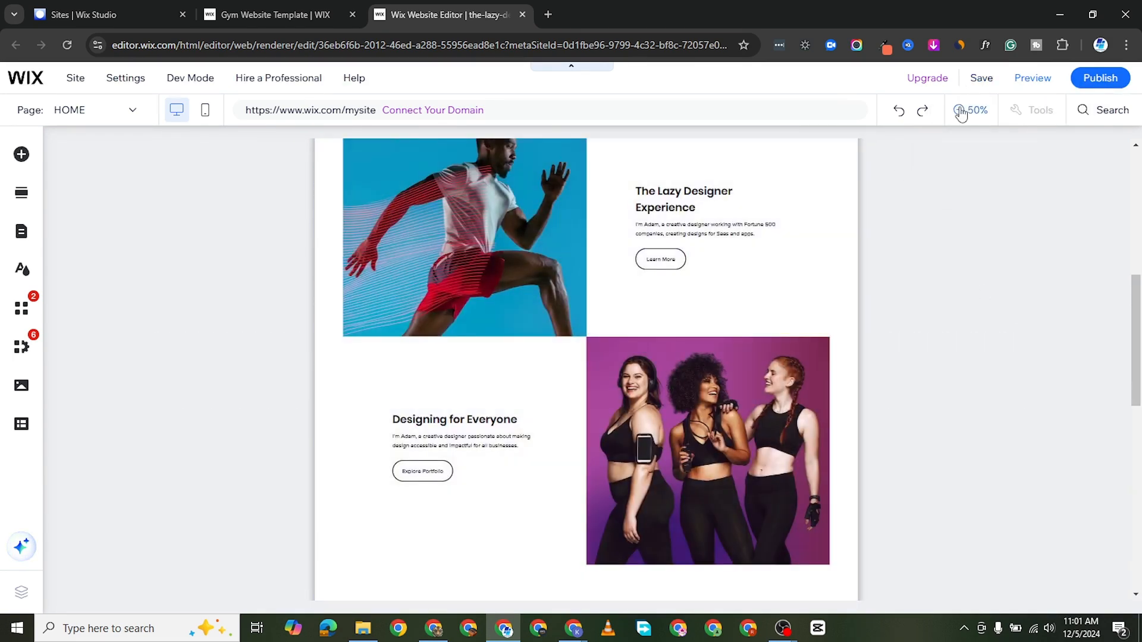
Step: Enlarge the editor view to 100% and examine the home page sections at full size, returning to the header
left_click(960, 111)
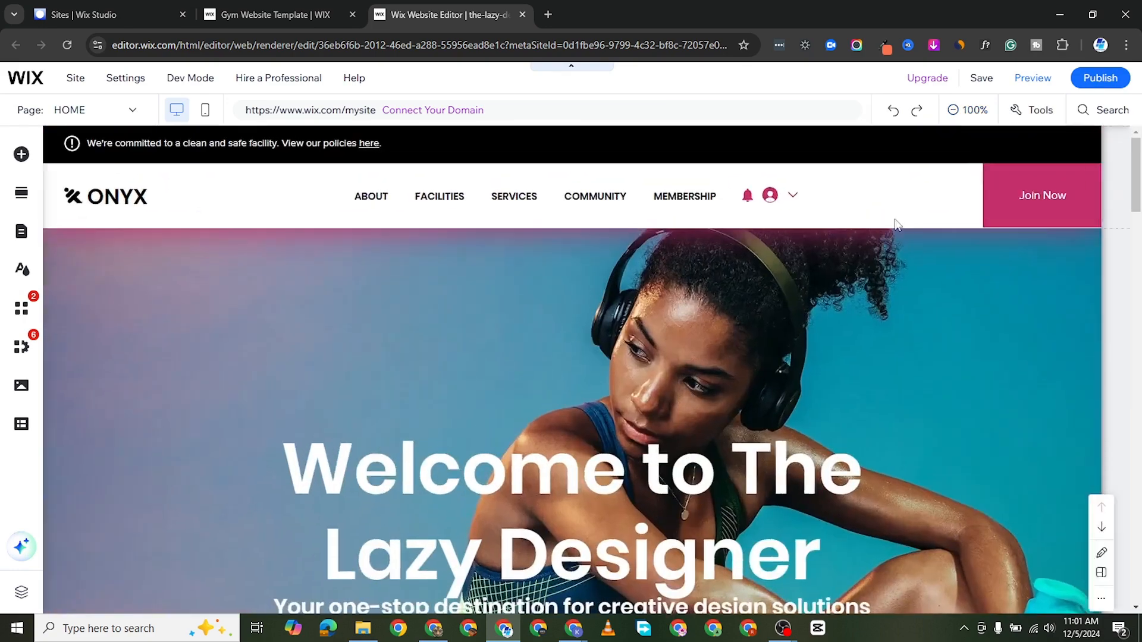
scroll(483, 503, "down", 5)
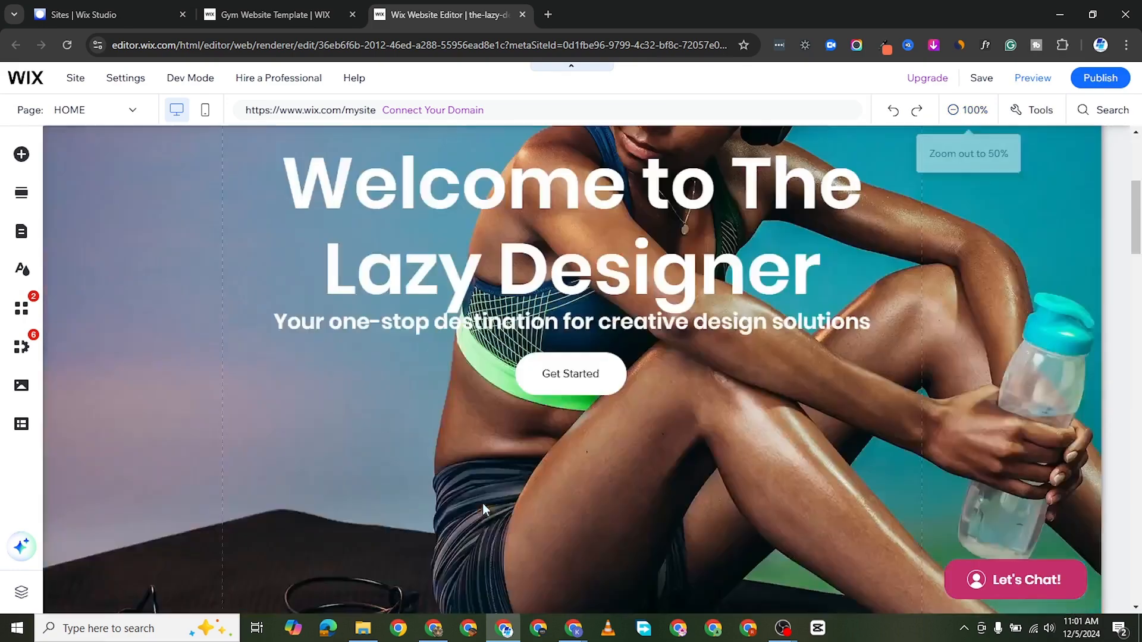
scroll(576, 553, "up", 5)
scroll(453, 505, "down", 15)
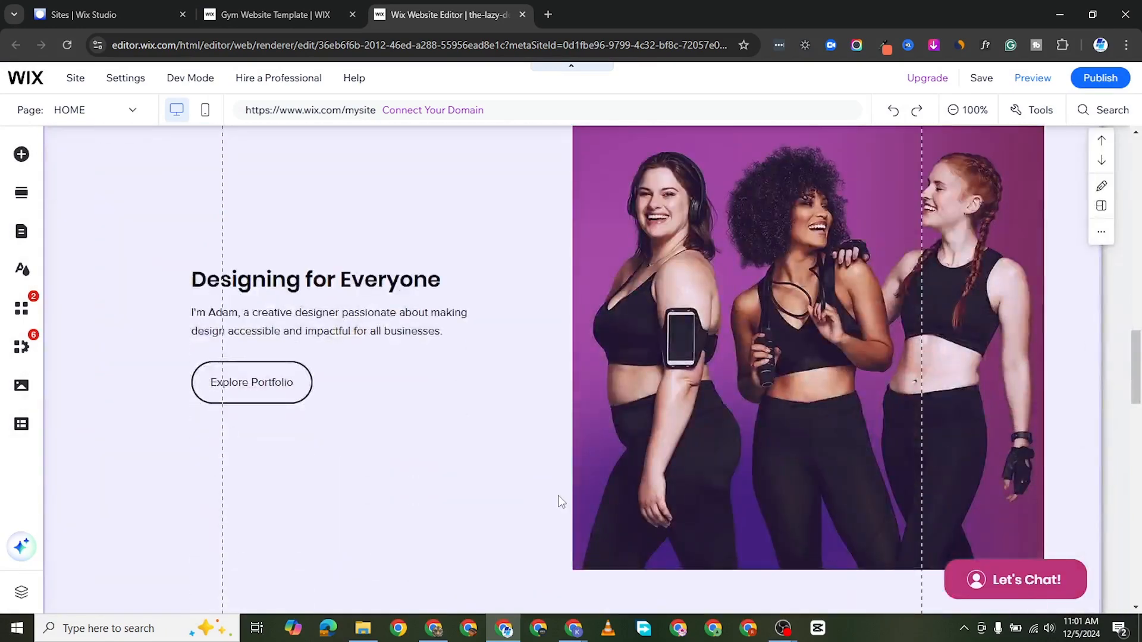
scroll(558, 495, "down", 12)
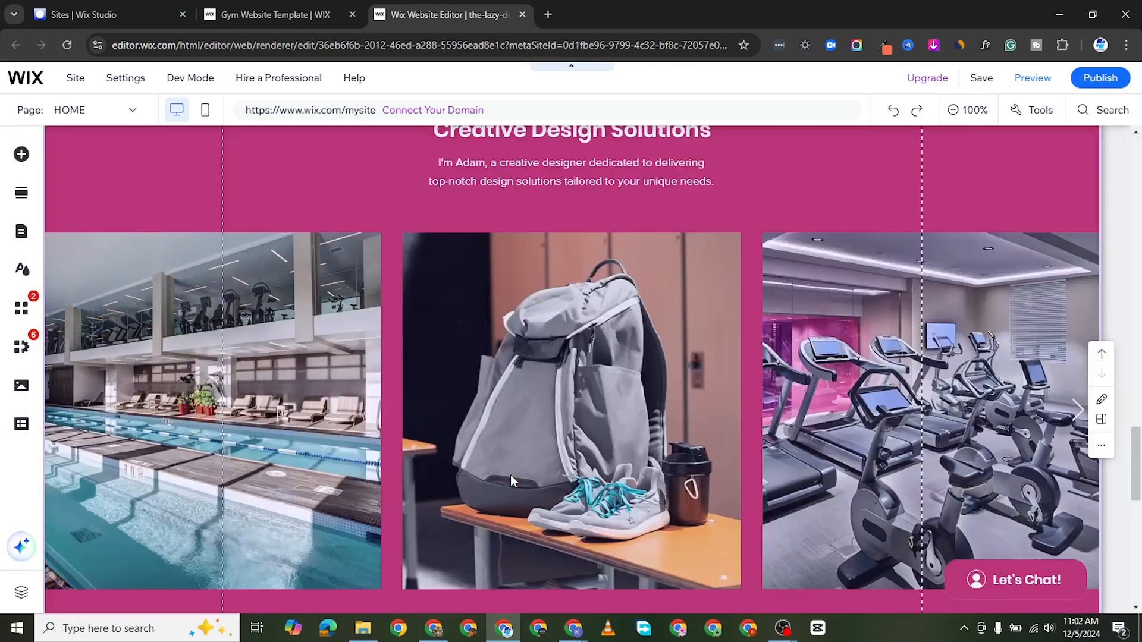
scroll(512, 480, "up", 20)
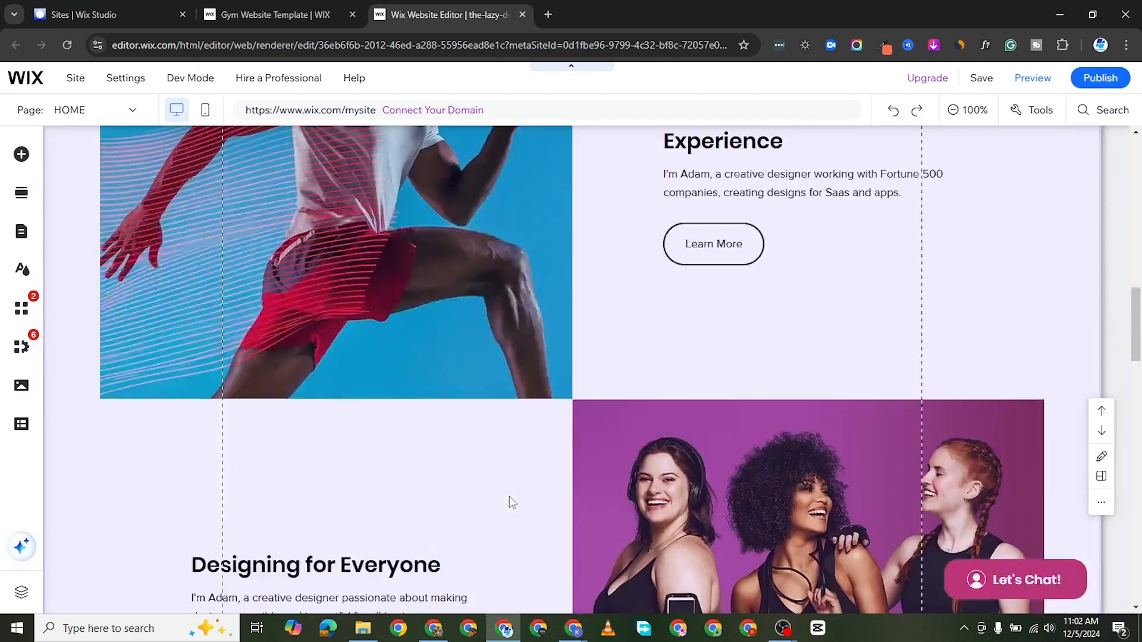
scroll(506, 511, "up", 4)
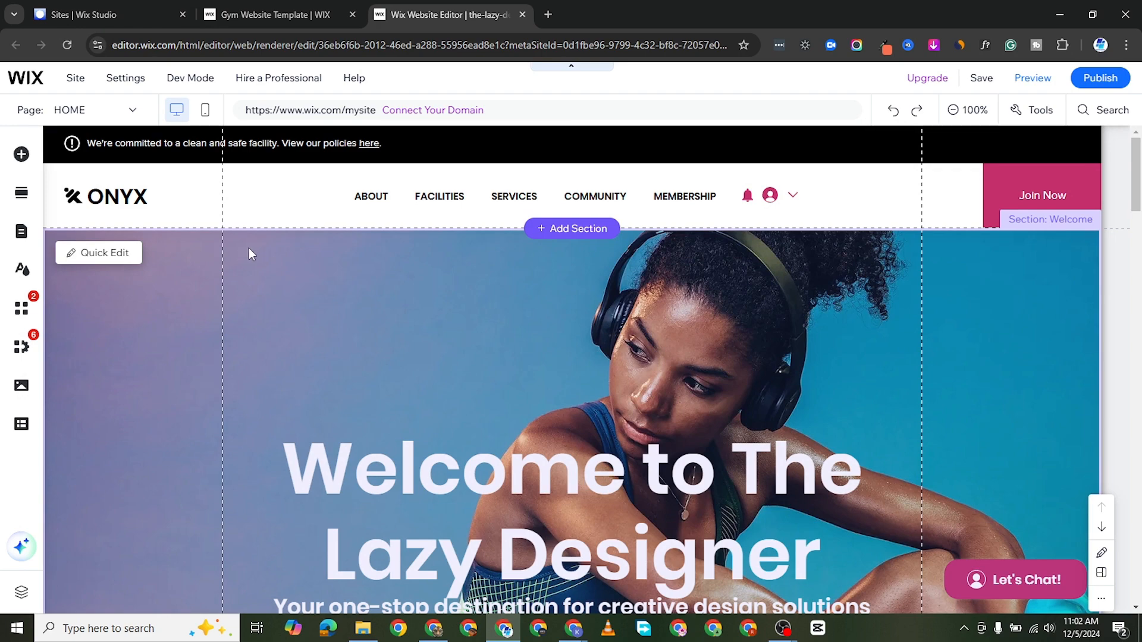
Step: Open the background options of the Welcome section's strip and browse the suggested backgrounds
left_click(248, 250)
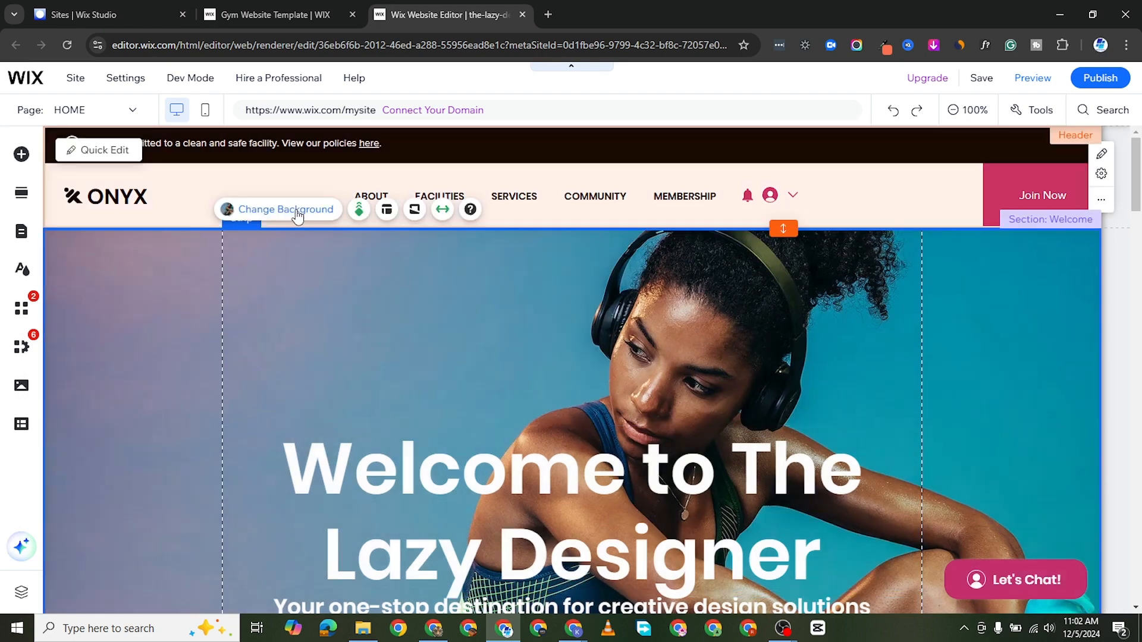
left_click(297, 211)
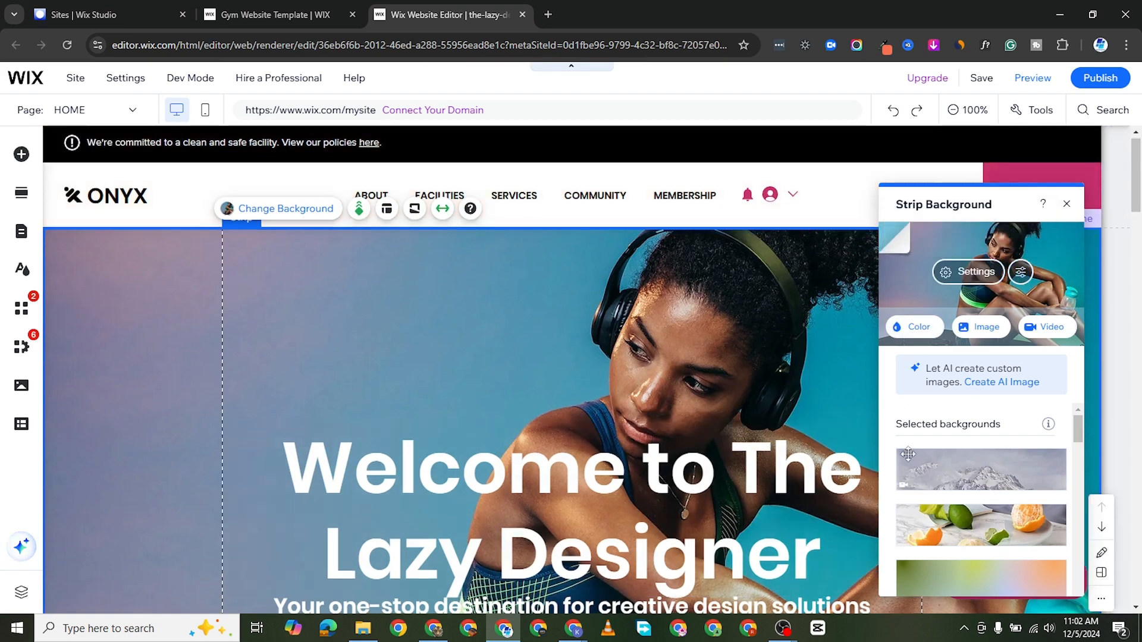
scroll(855, 431, "down", 5)
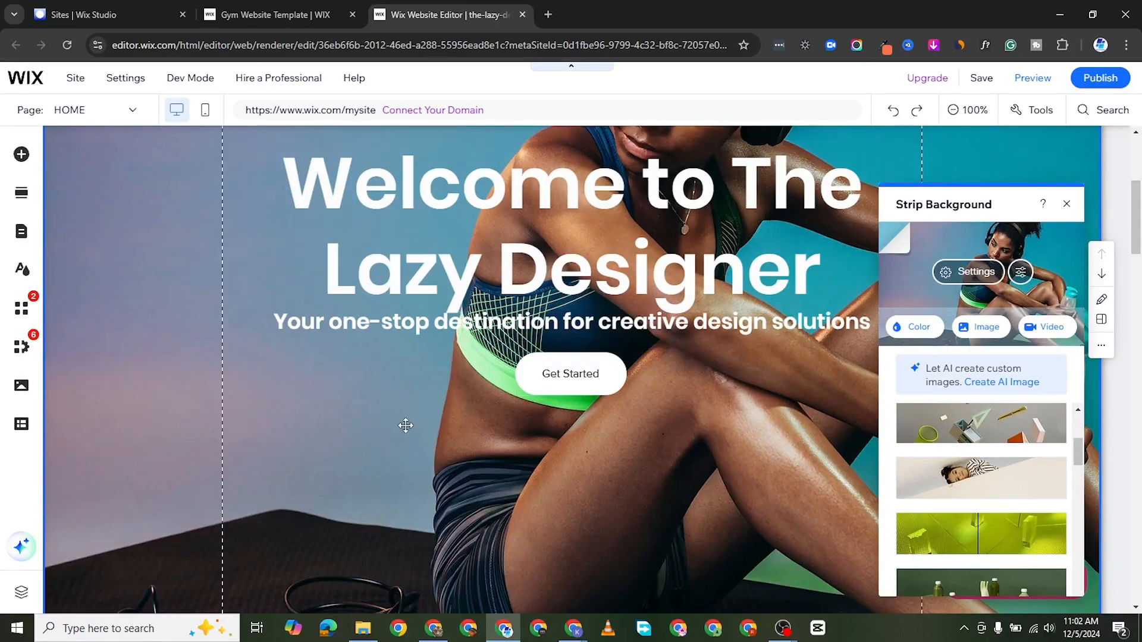
scroll(408, 446, "up", 4)
scroll(494, 365, "down", 5)
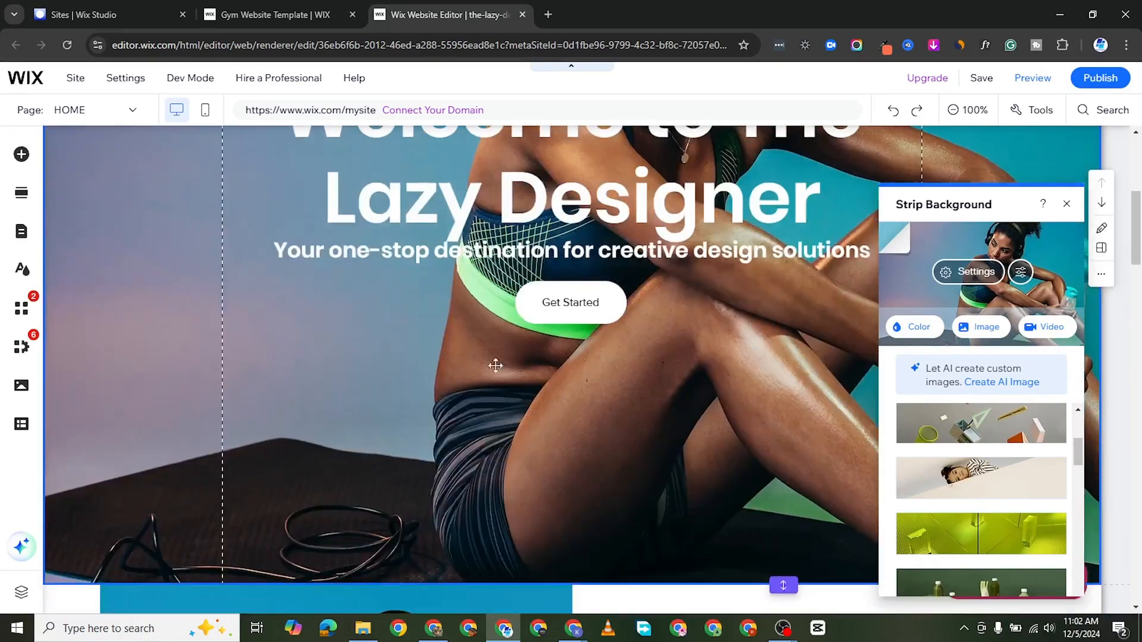
Step: Apply the rounded pink themed design to the Get Started button in the Welcome section
left_click(585, 306)
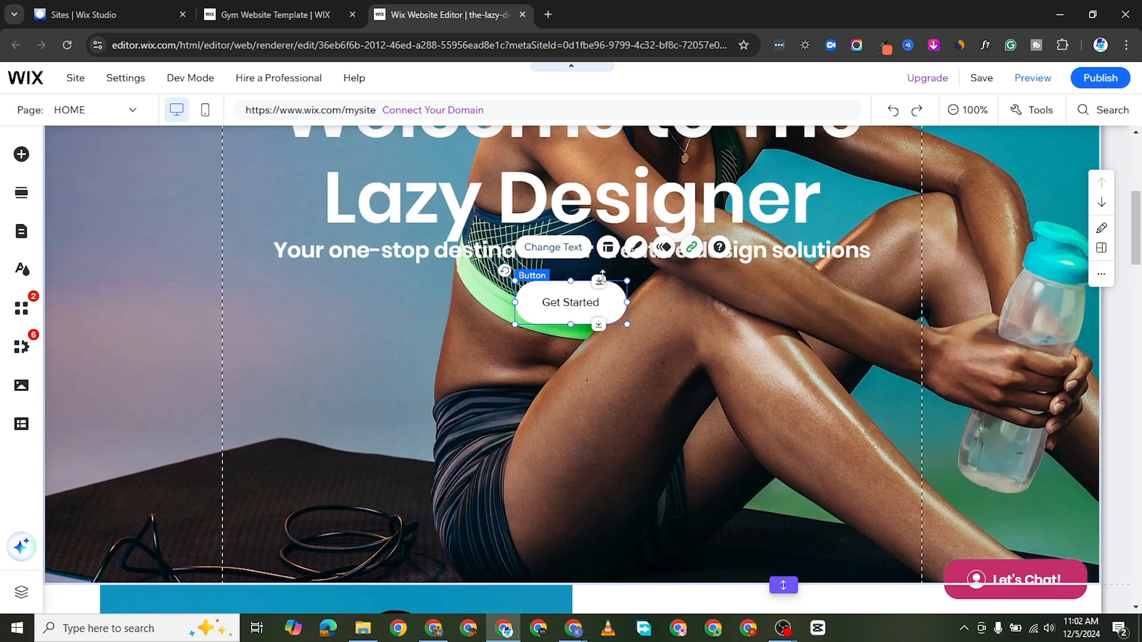
left_click(636, 248)
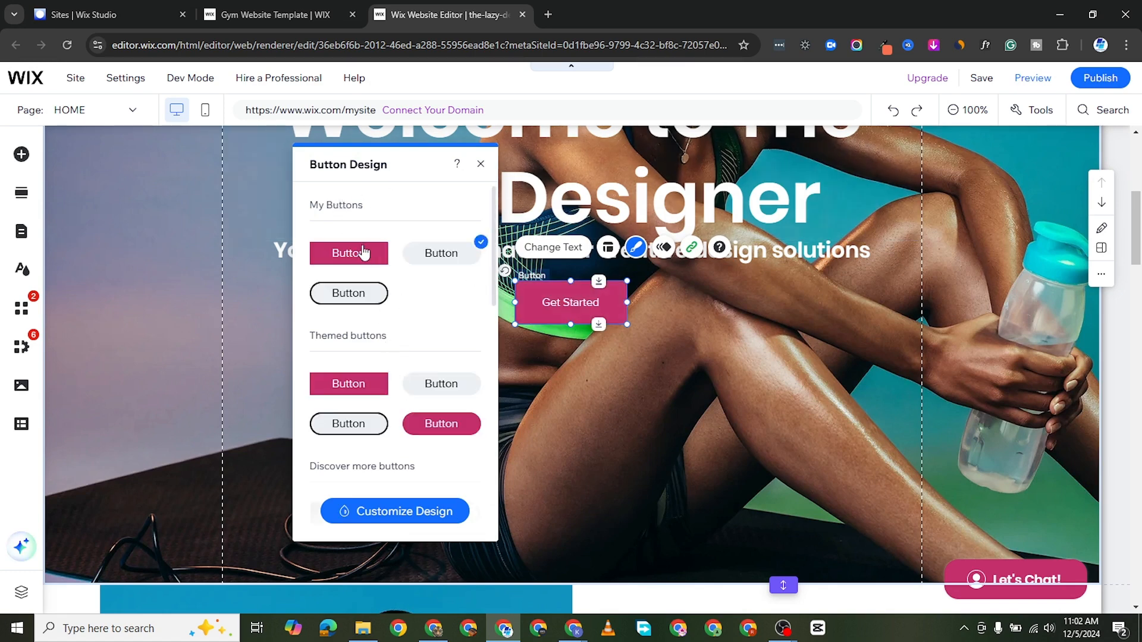
left_click(447, 430)
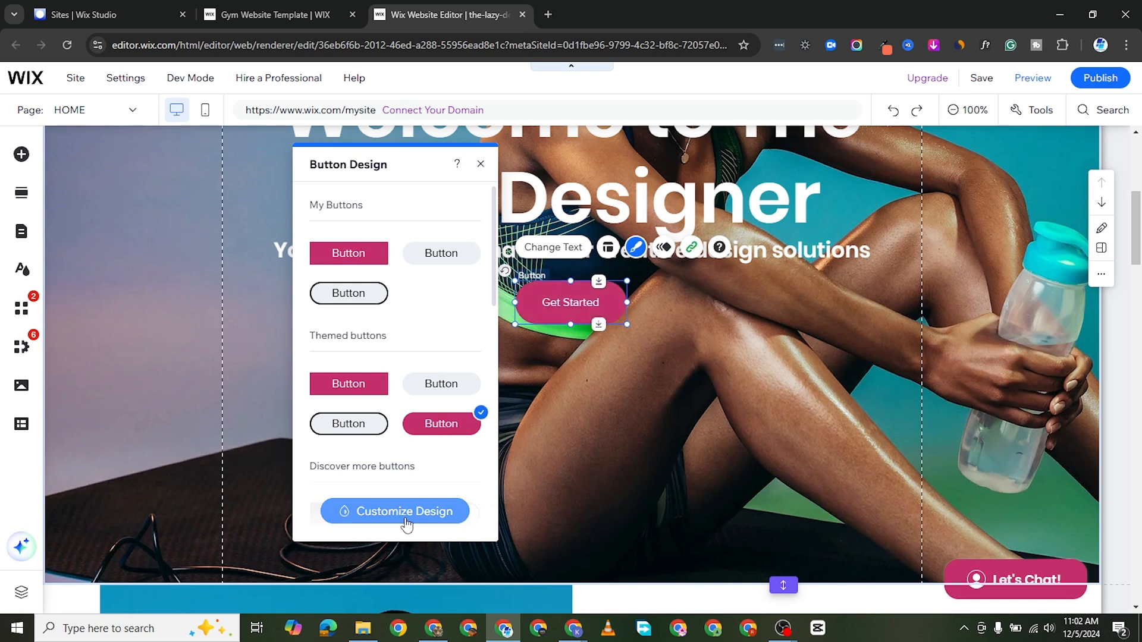
Step: Customize the Get Started button's regular fill, changing its background to the lime green saved color
left_click(387, 517)
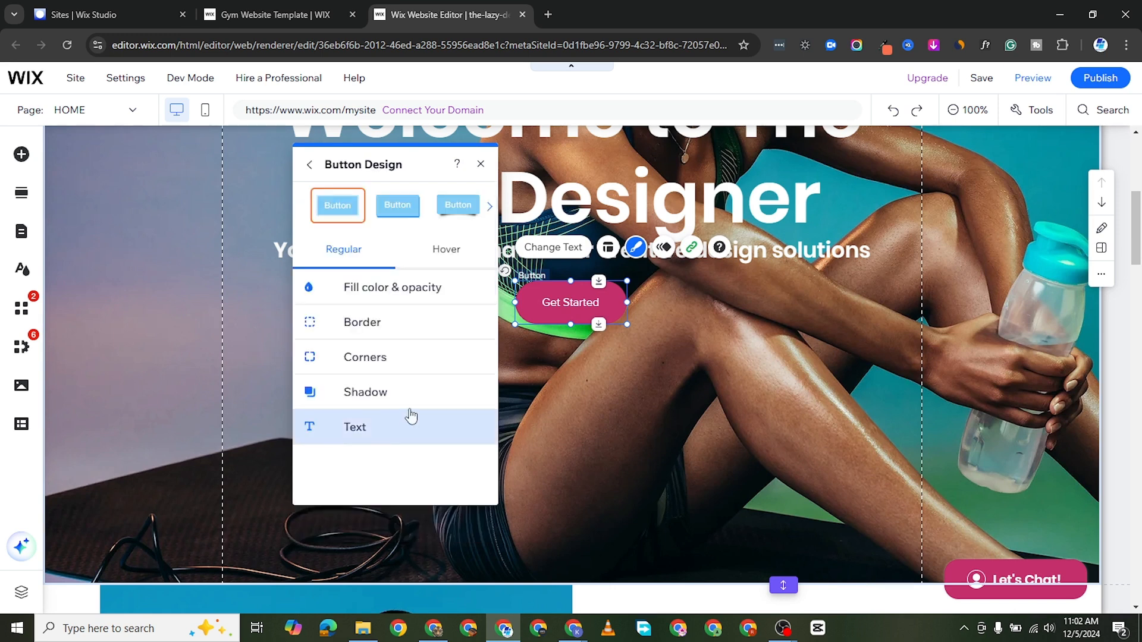
left_click(401, 288)
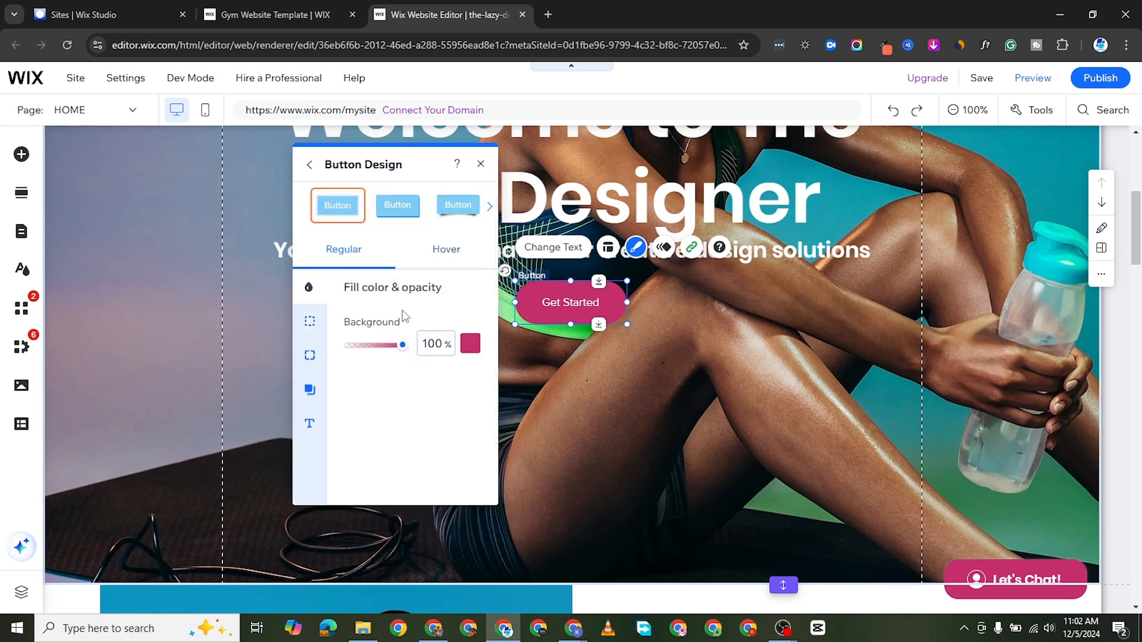
left_click(470, 343)
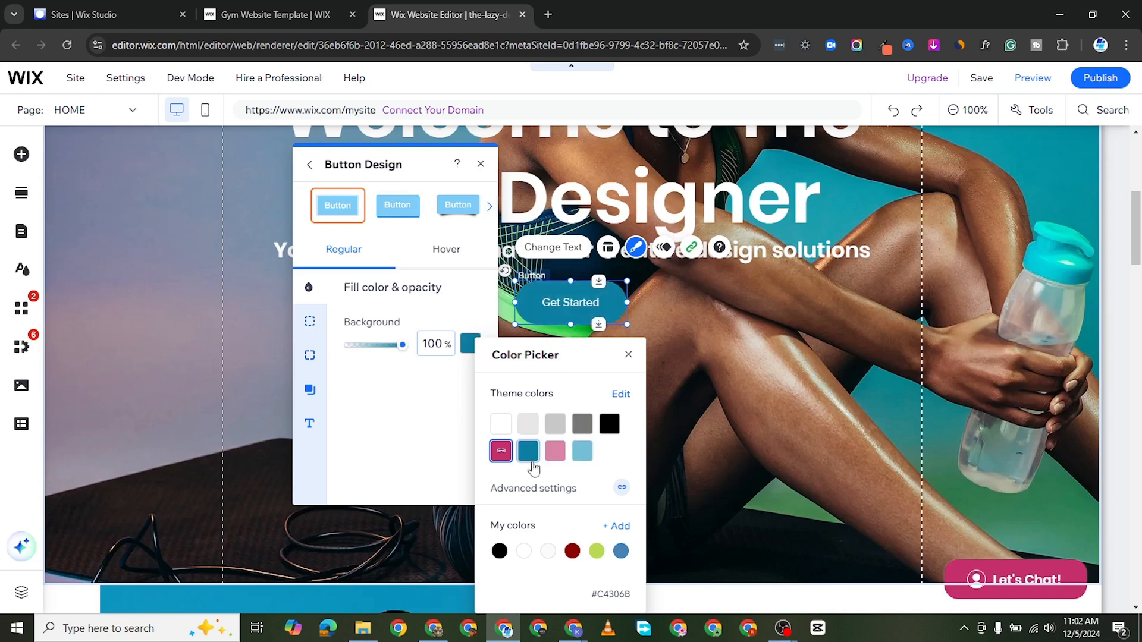
left_click(596, 551)
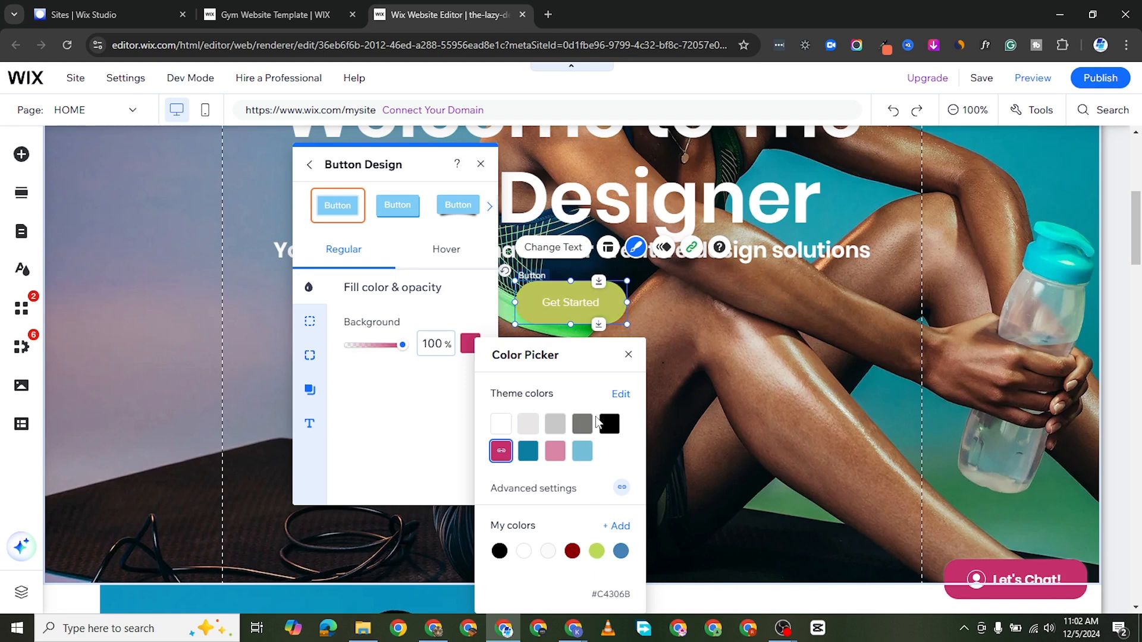
left_click(597, 551)
left_click(376, 390)
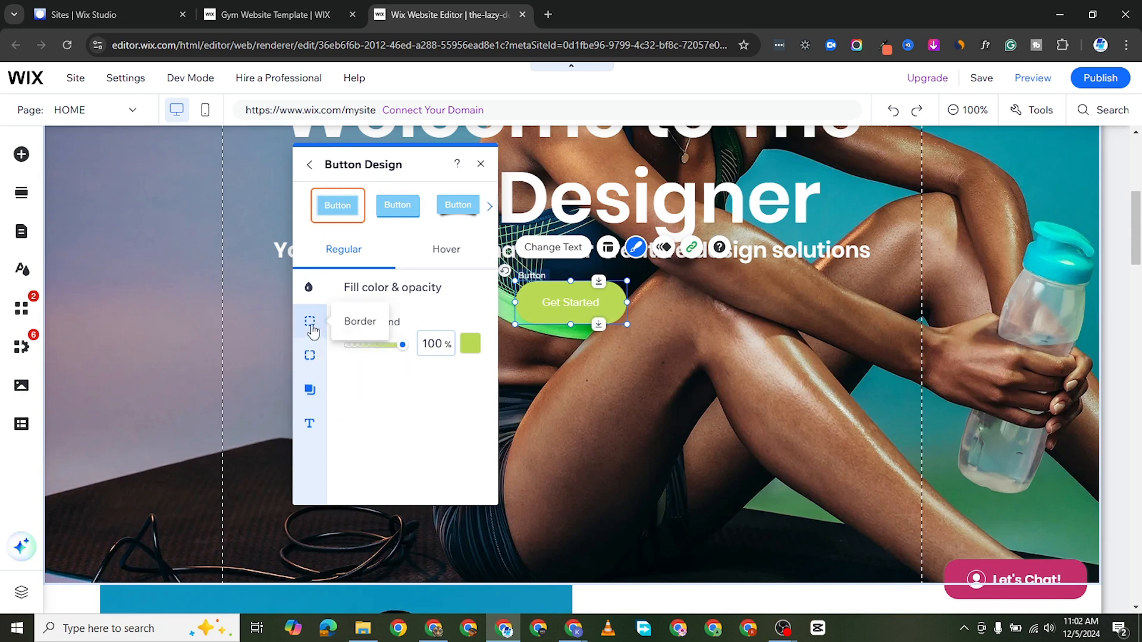
Step: Give the Get Started button a white border with a width of 5 px
left_click(311, 325)
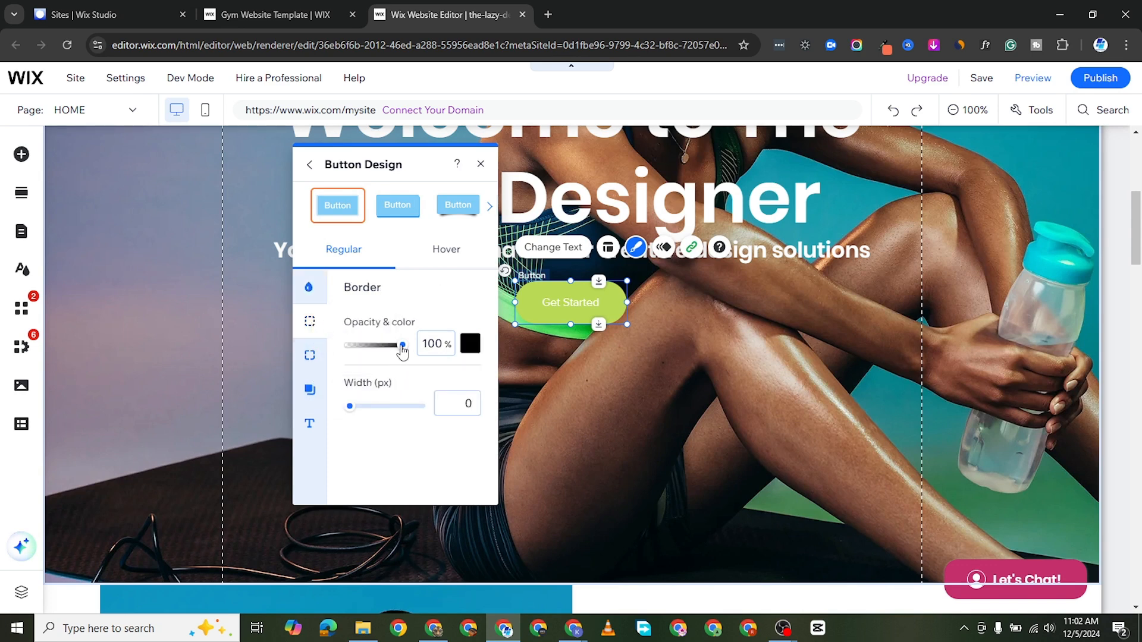
left_click_drag(351, 407, 364, 409)
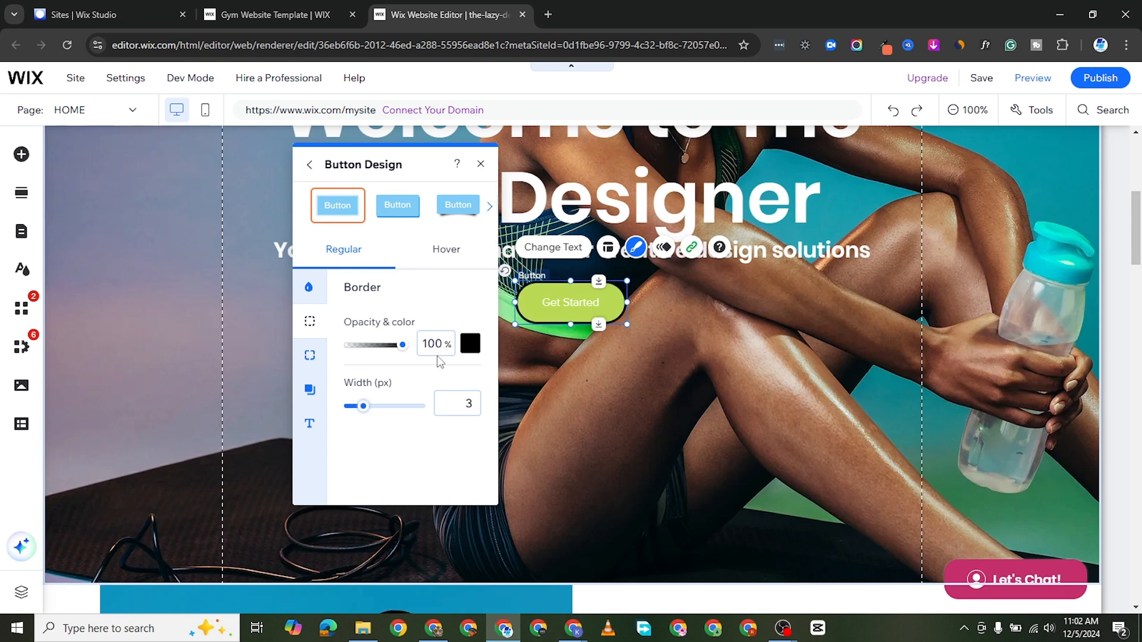
left_click(469, 344)
left_click(491, 421)
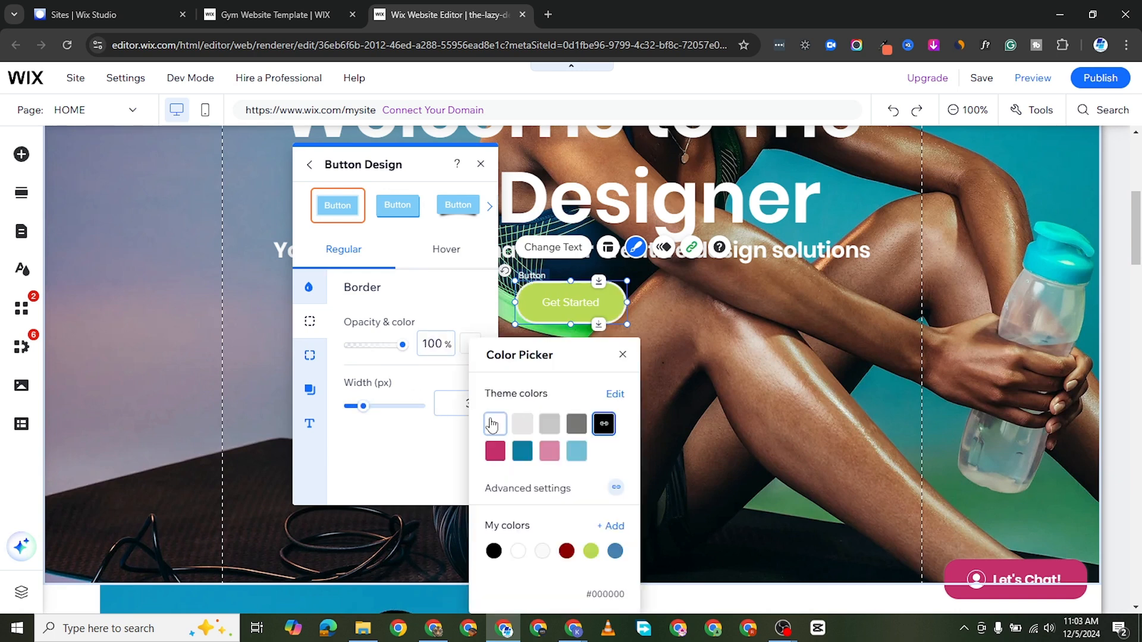
left_click(365, 408)
left_click_drag(365, 408, 373, 408)
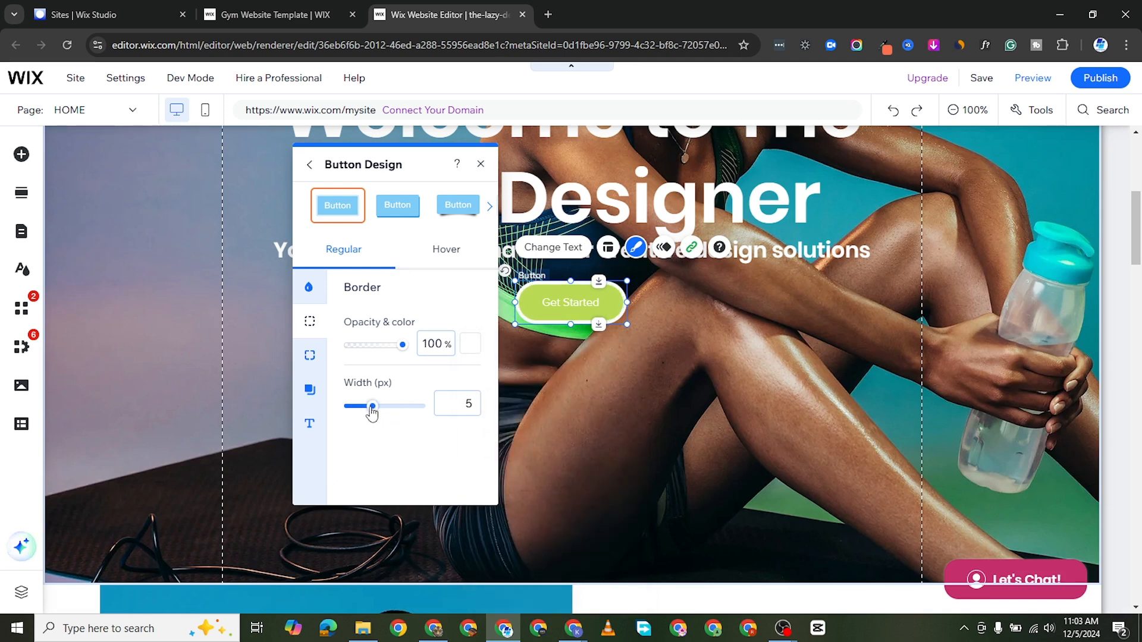
Step: Set the radius of all four corners of the Get Started button to 50 px
left_click(311, 356)
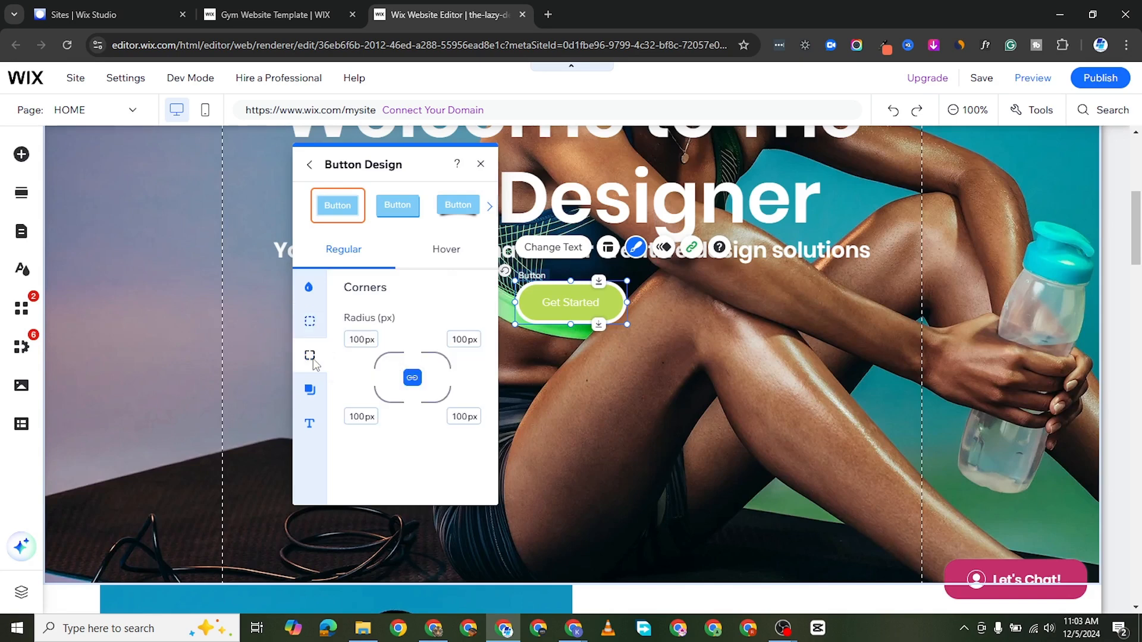
left_click(361, 340)
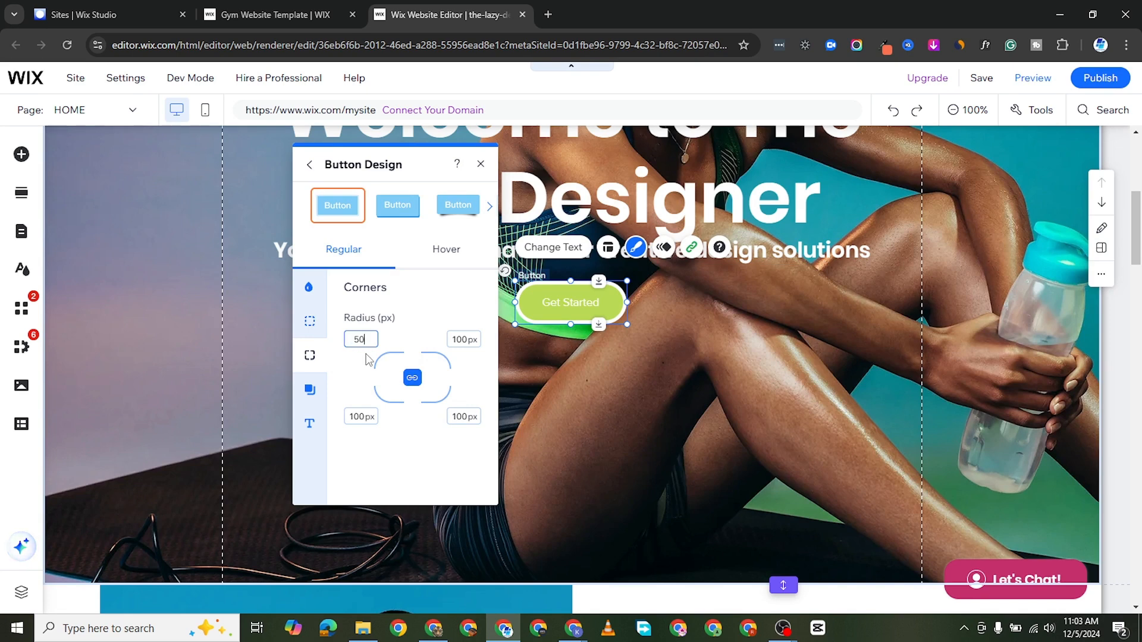
left_click(463, 339)
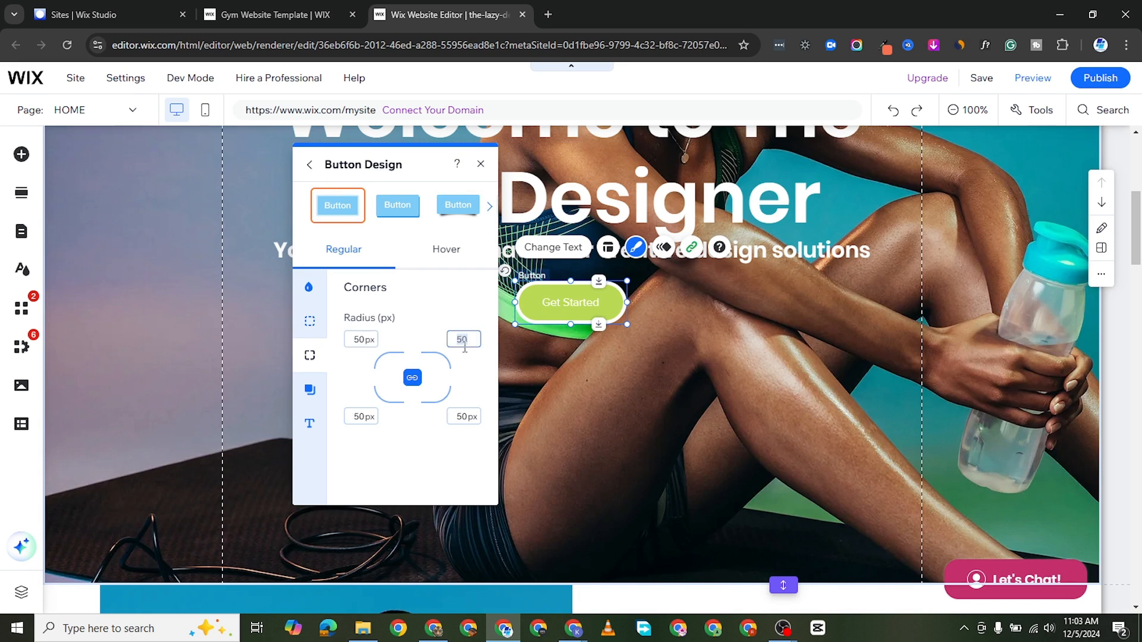
left_click(462, 417)
key("Return")
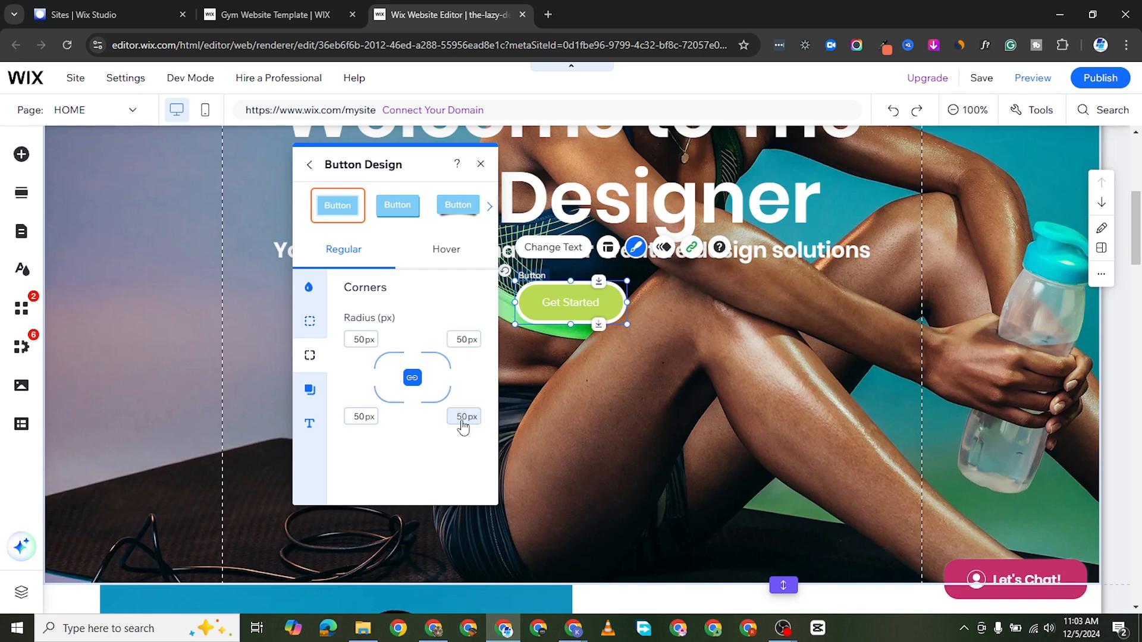
Step: Apply a white shadow to the Get Started button at an angle of 124°
left_click(310, 321)
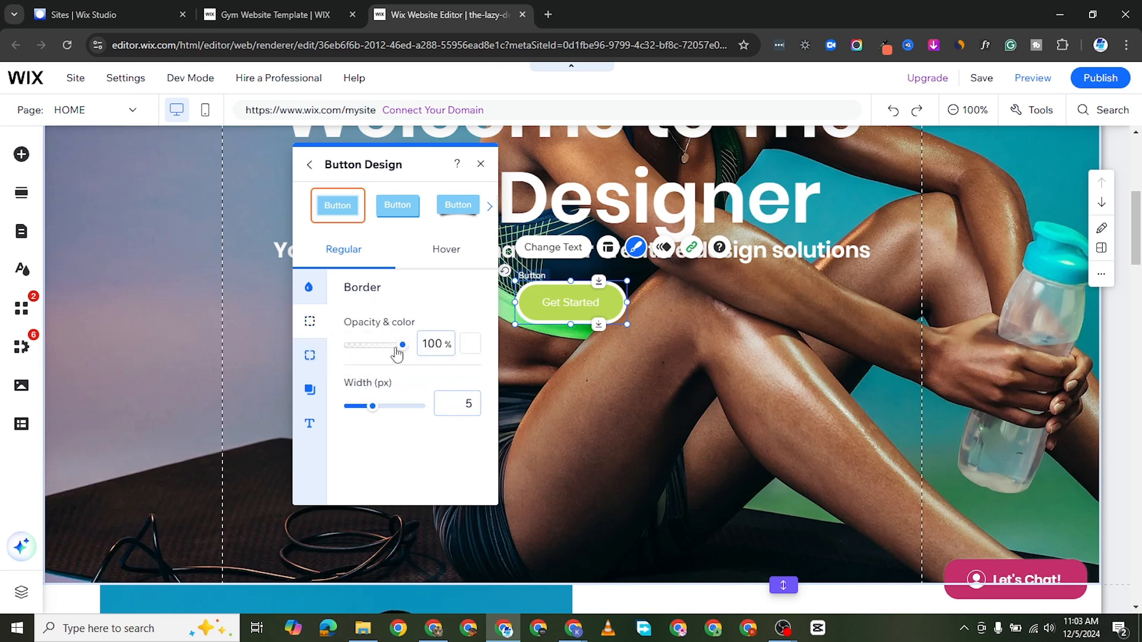
left_click(309, 390)
left_click(462, 329)
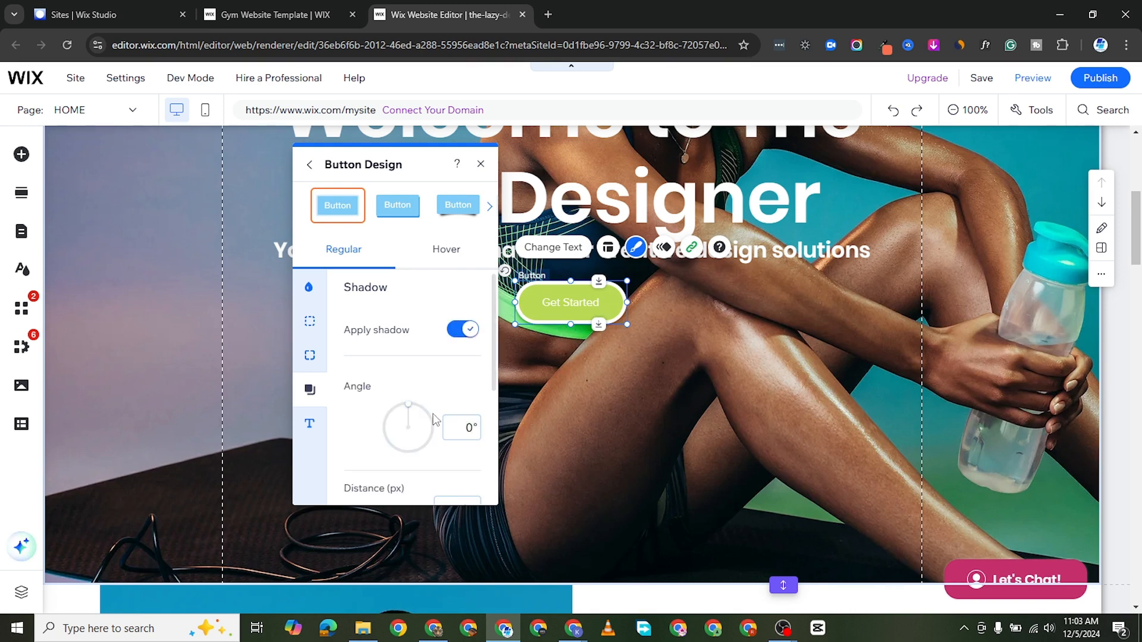
left_click_drag(410, 411, 426, 457)
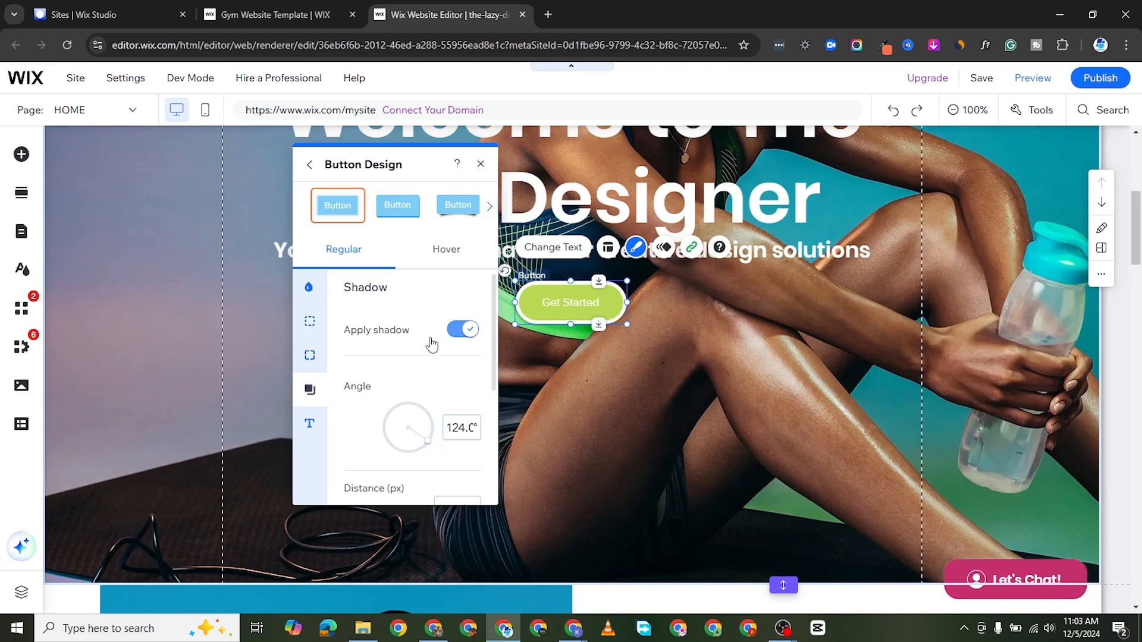
scroll(428, 416, "down", 3)
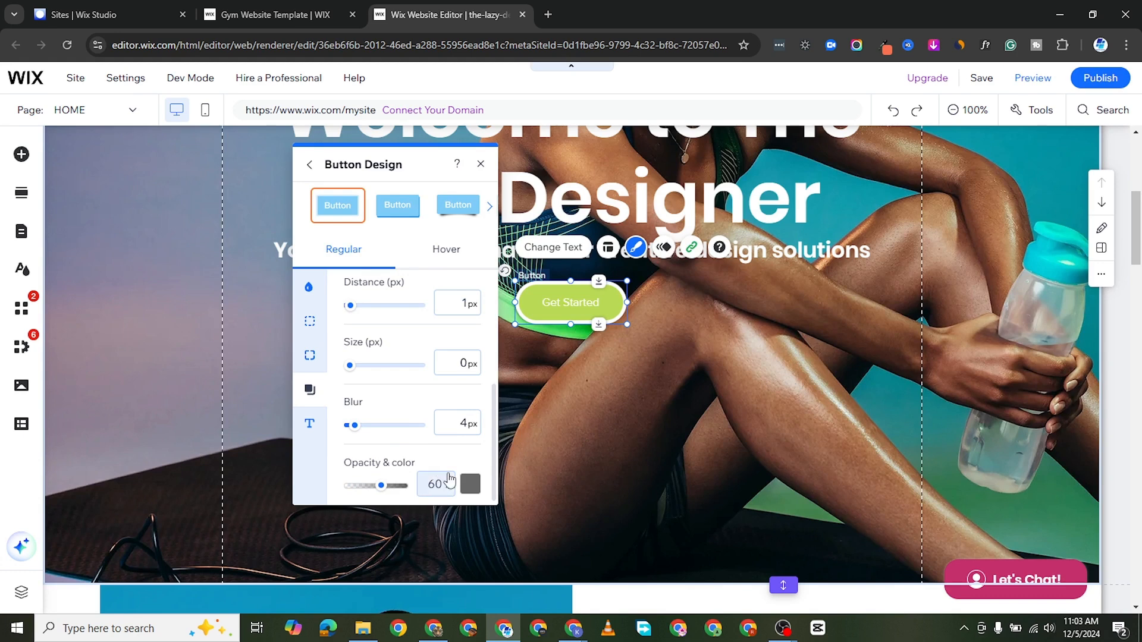
left_click(470, 484)
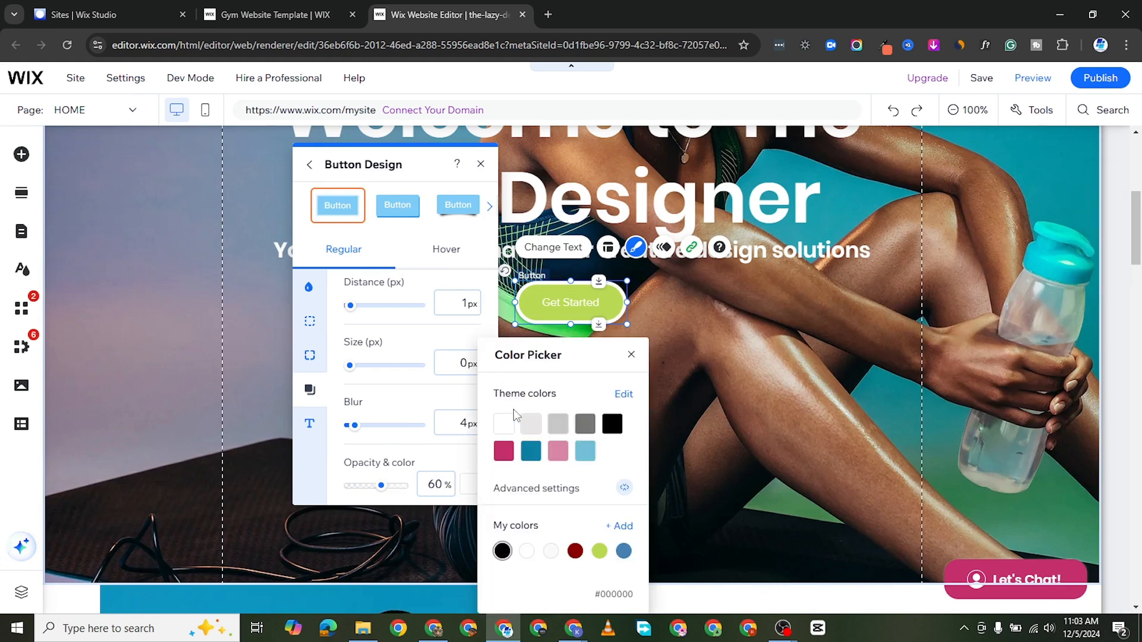
left_click(345, 437)
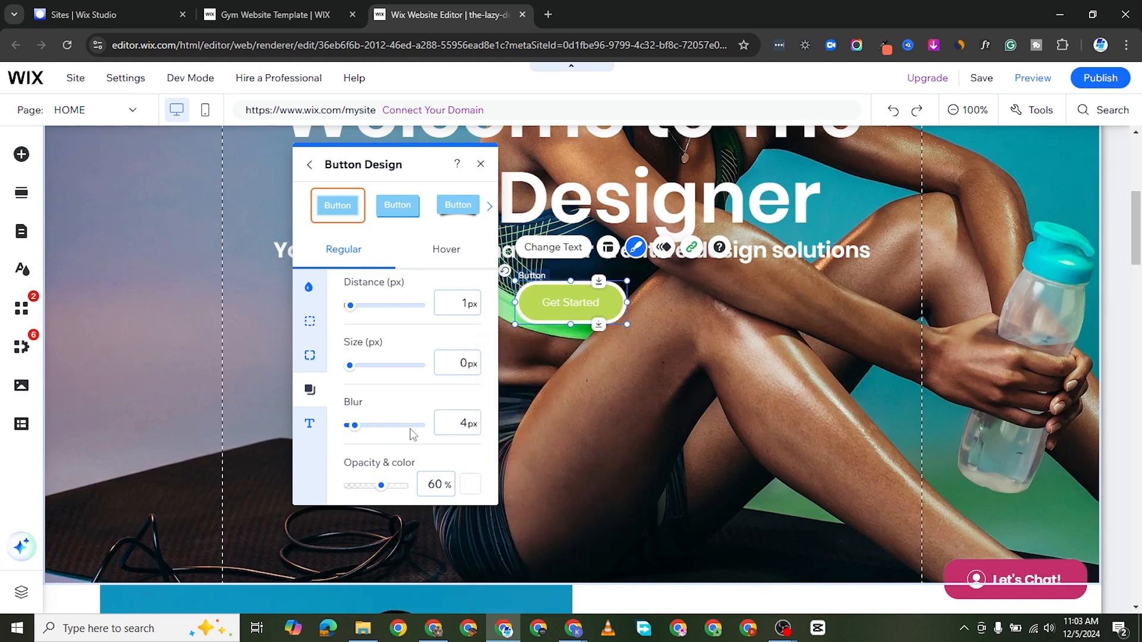
Step: Check the Get Started button's hover design, and close the design settings
scroll(409, 372, "up", 4)
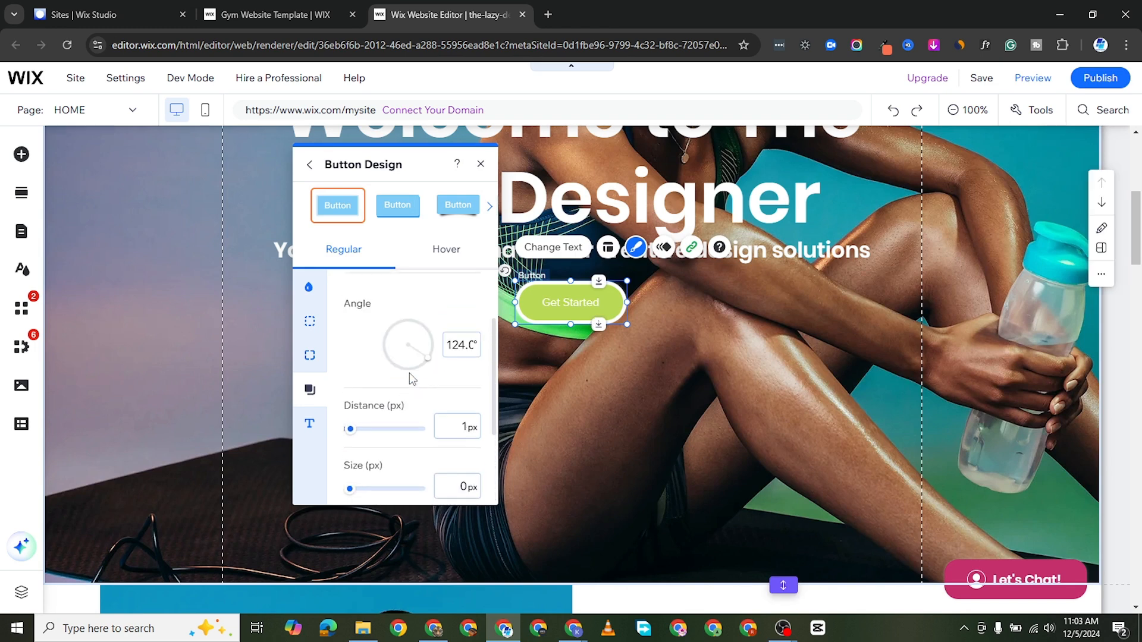
left_click(441, 250)
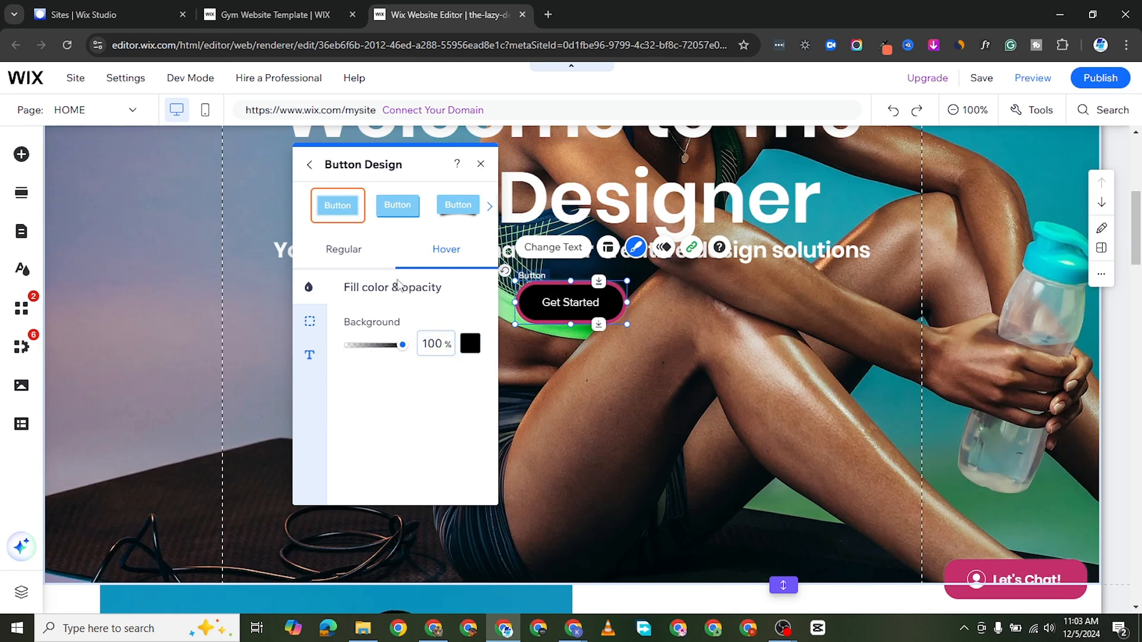
left_click(481, 164)
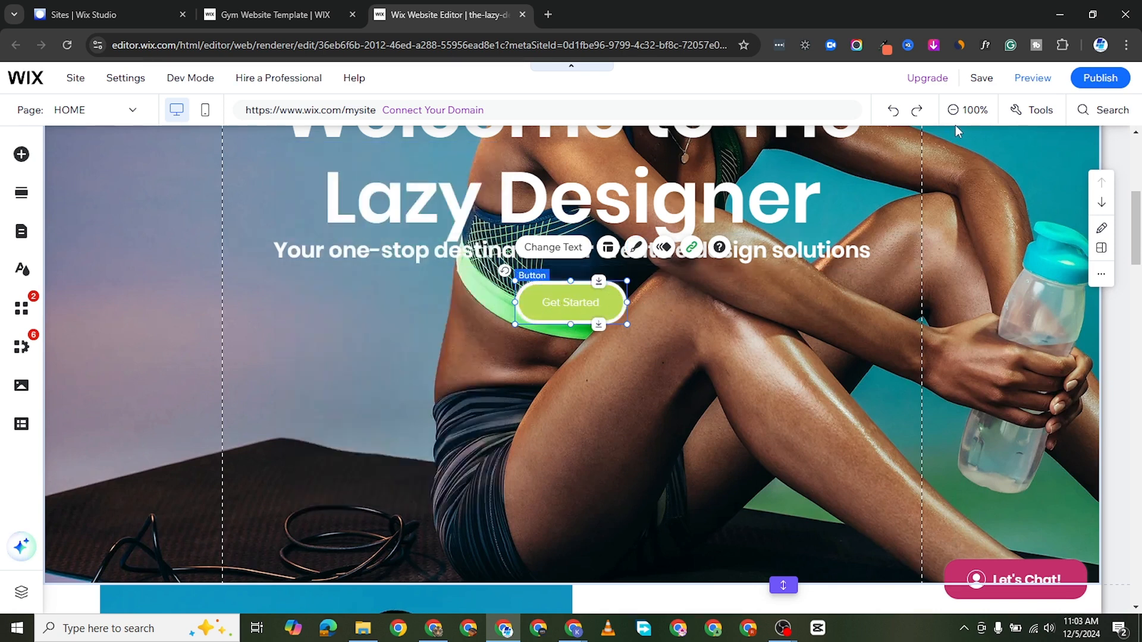
Step: Replace "Designer" with "Man" in the About section heading so it reads "The Lazy Man Experience"
scroll(532, 403, "down", 8)
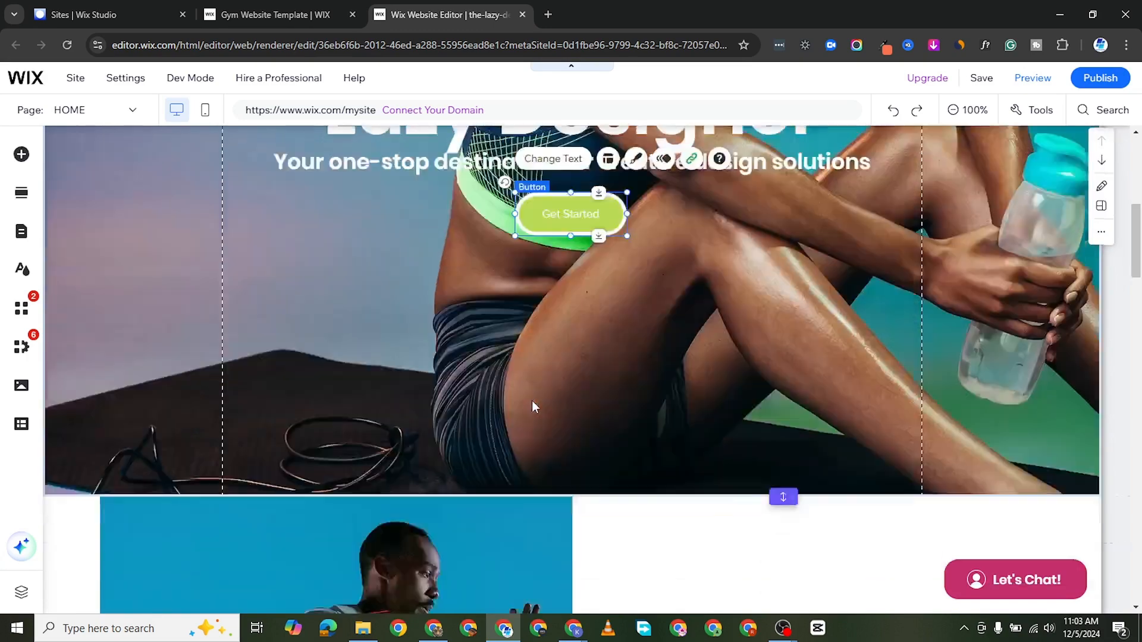
scroll(699, 325, "up", 2)
scroll(700, 326, "up", 1)
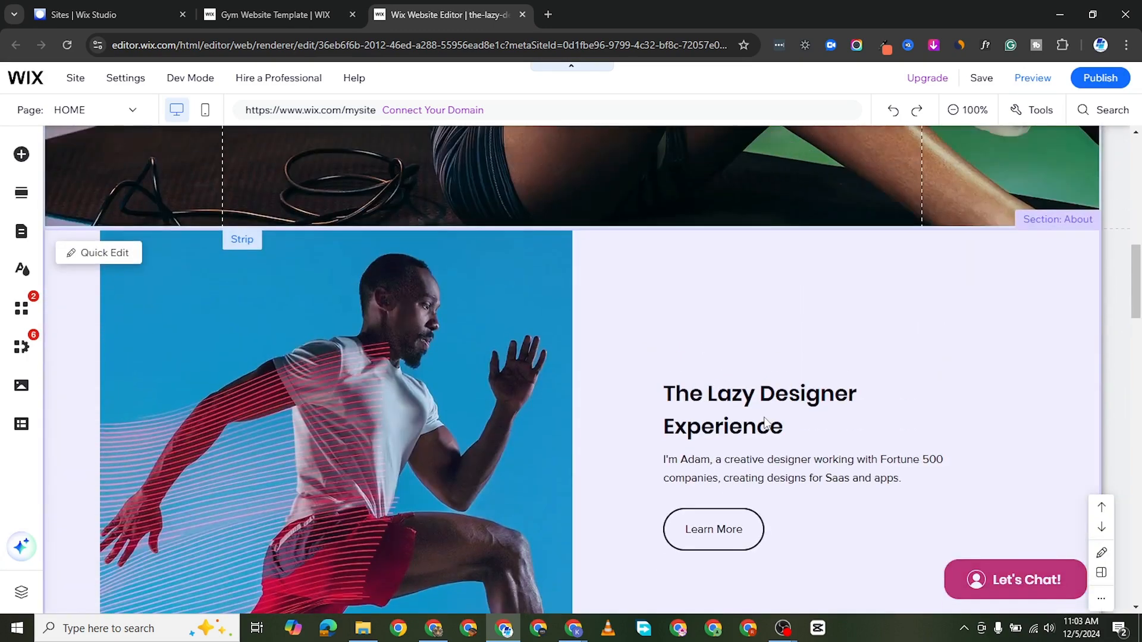
left_click(763, 421)
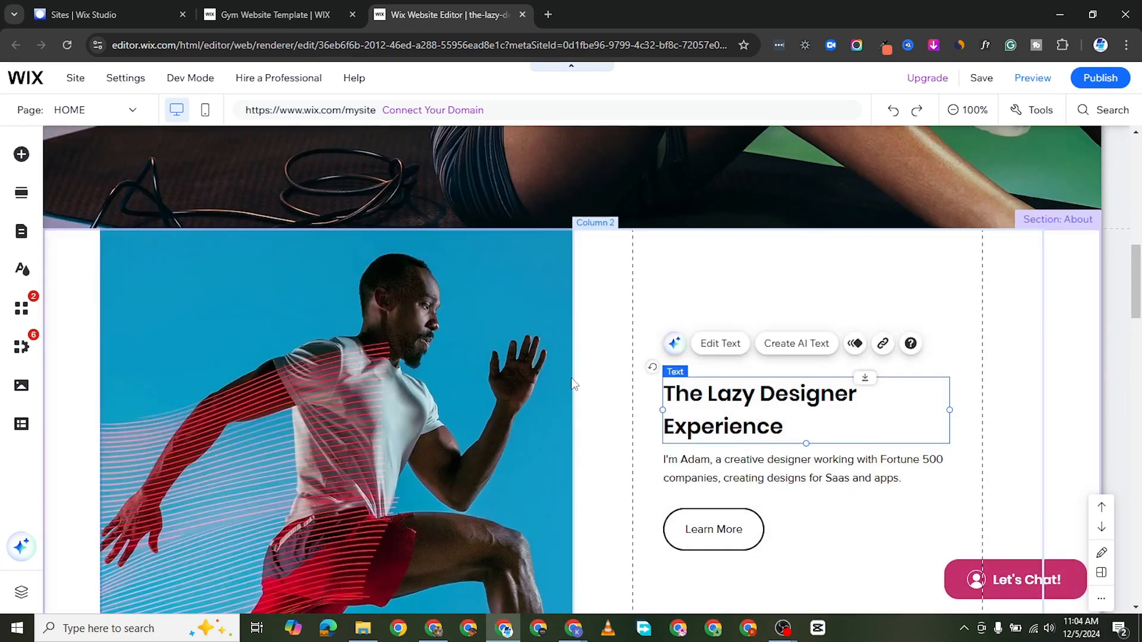
double_click(864, 423)
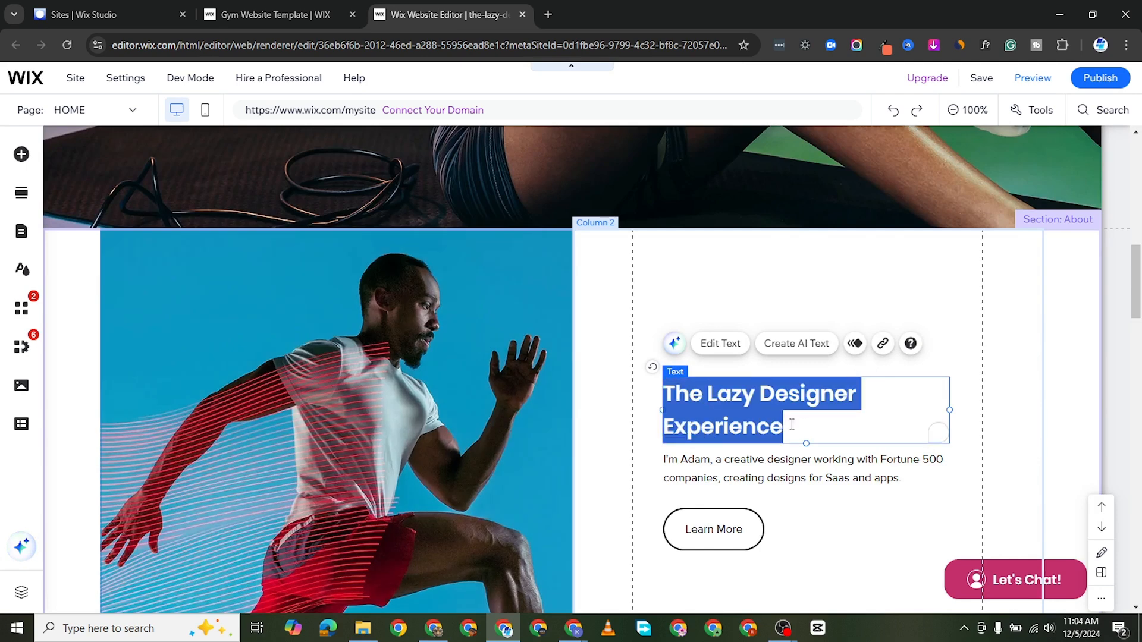
left_click(870, 392)
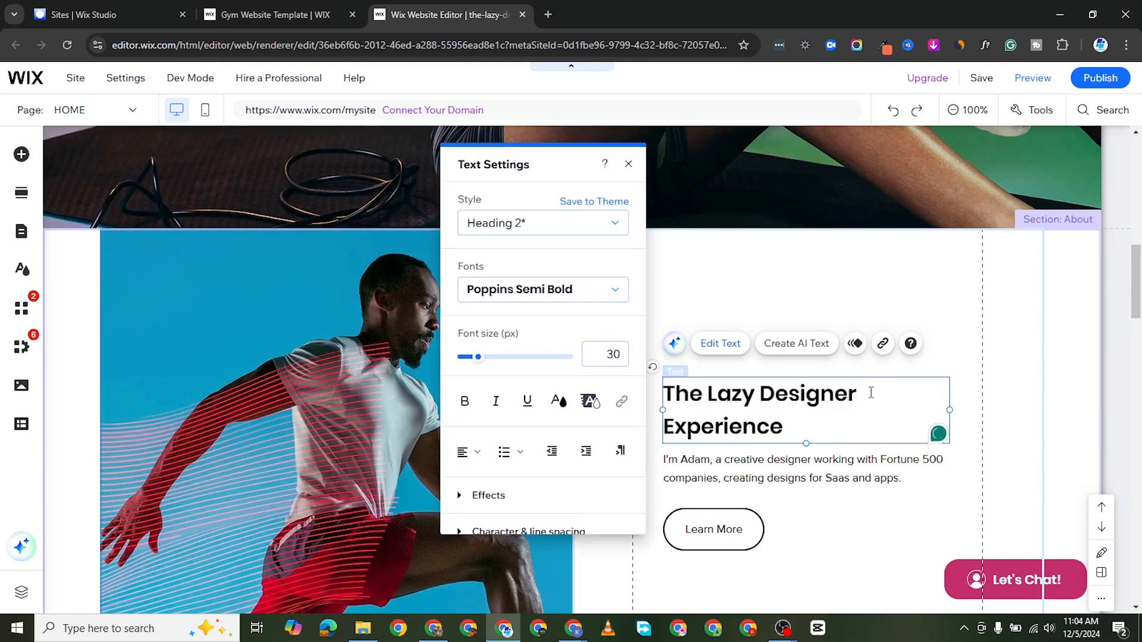
key("BackSpace")
key("BackSpace")
key("BackSpace")
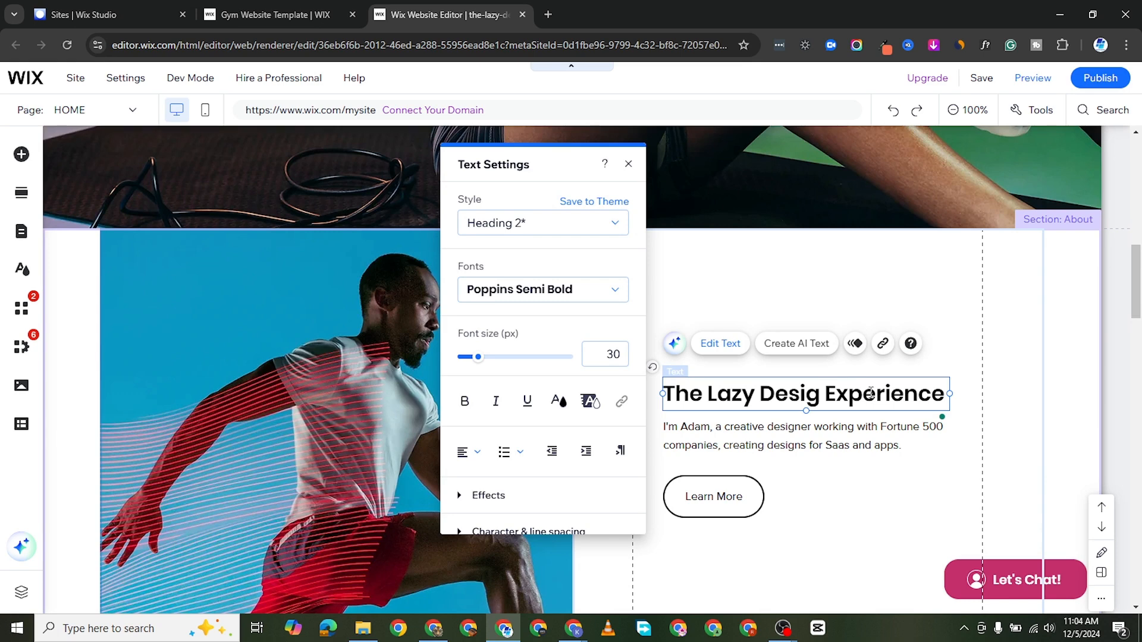
key("BackSpace")
key("BackSpace")
key("BackSpace")
key("BackSpace")
key("BackSpace")
type("M")
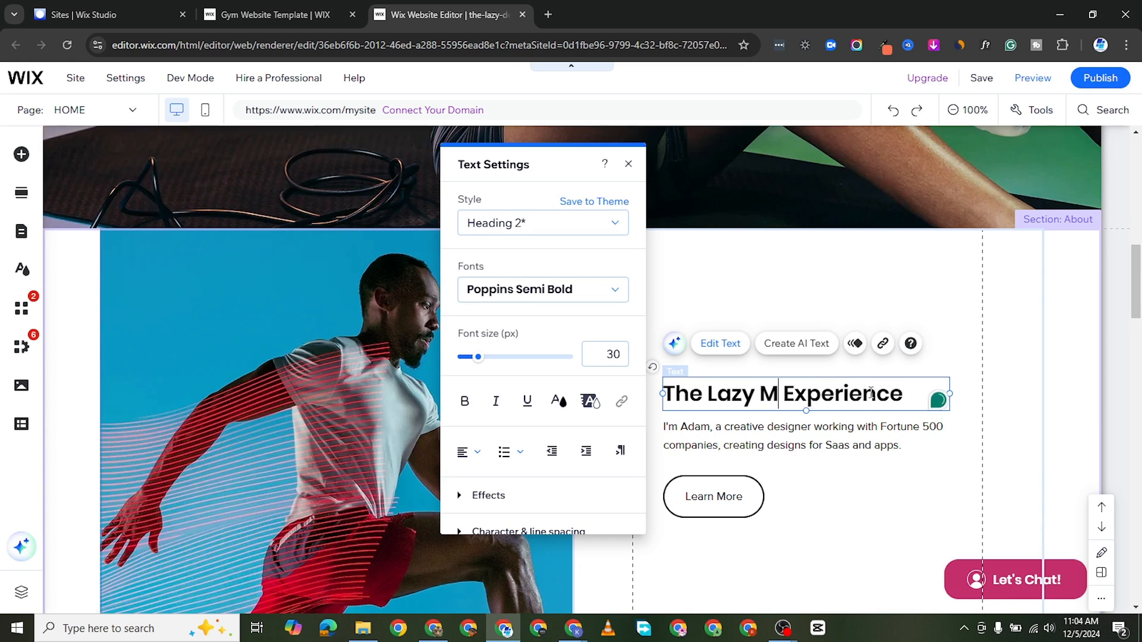
type("an")
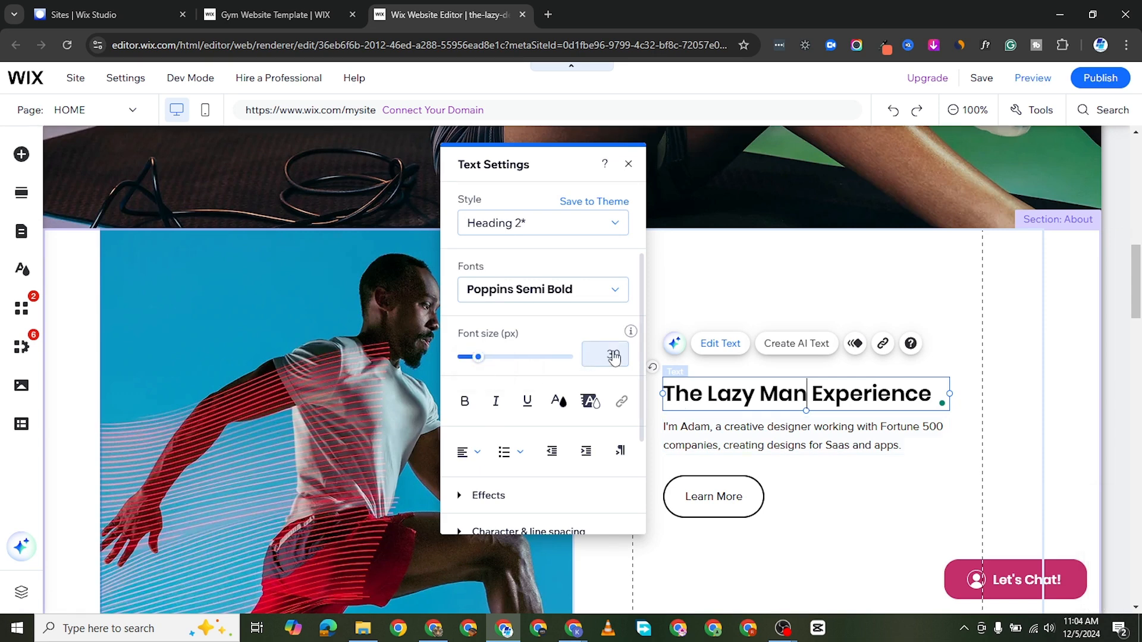
Step: Set the font size of the whole About section heading "The Lazy Man Experience" to 48 px
mouse_move(629, 335)
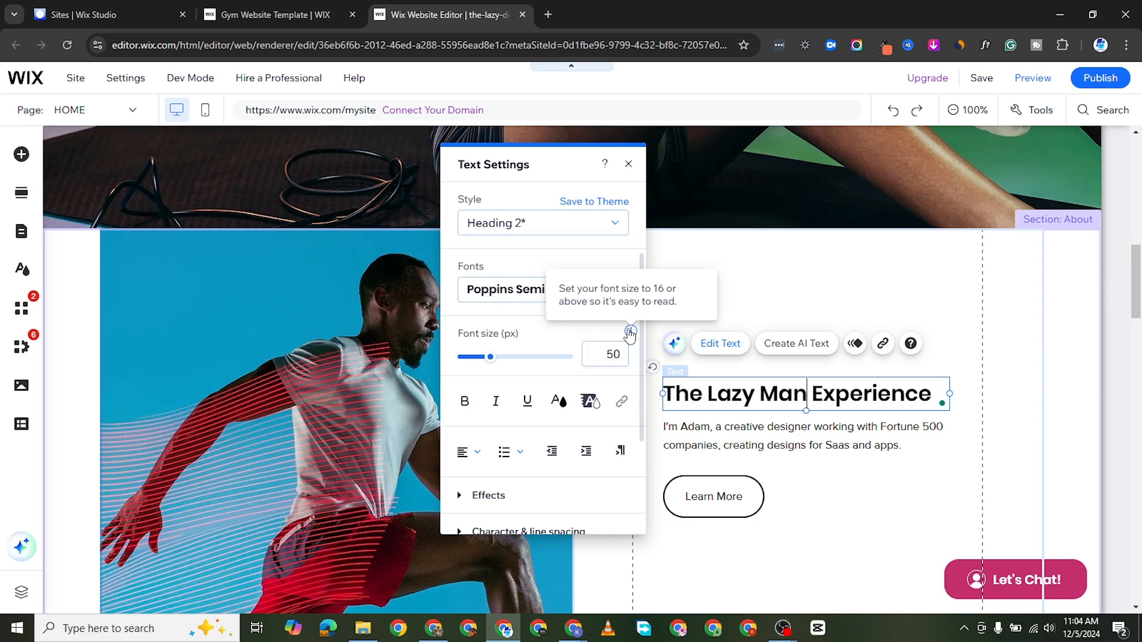
key("Escape")
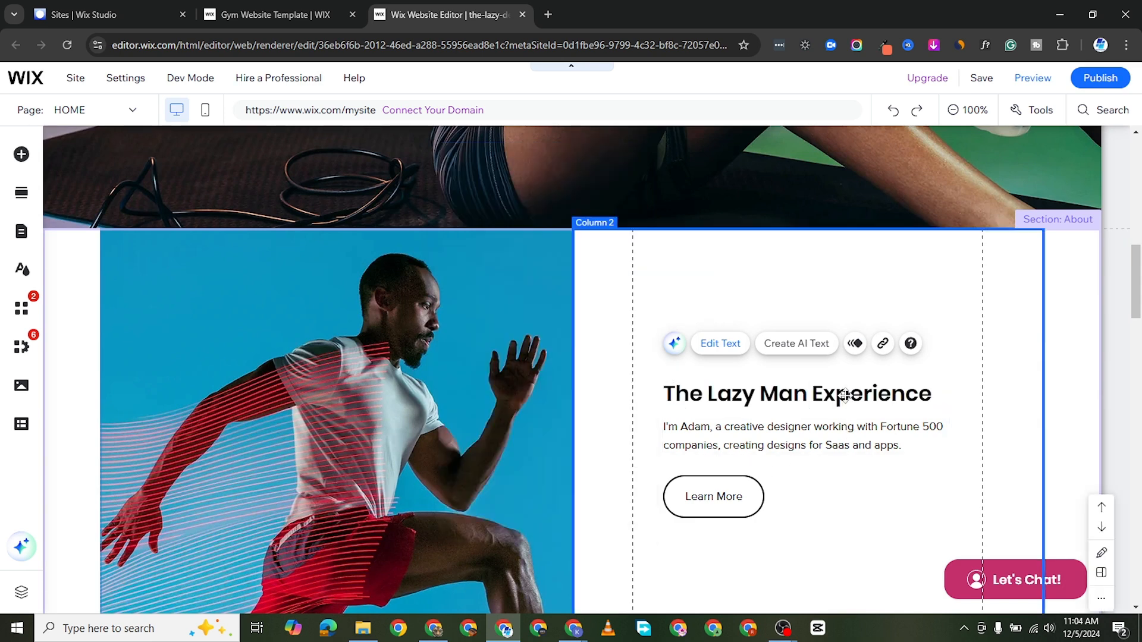
double_click(788, 403)
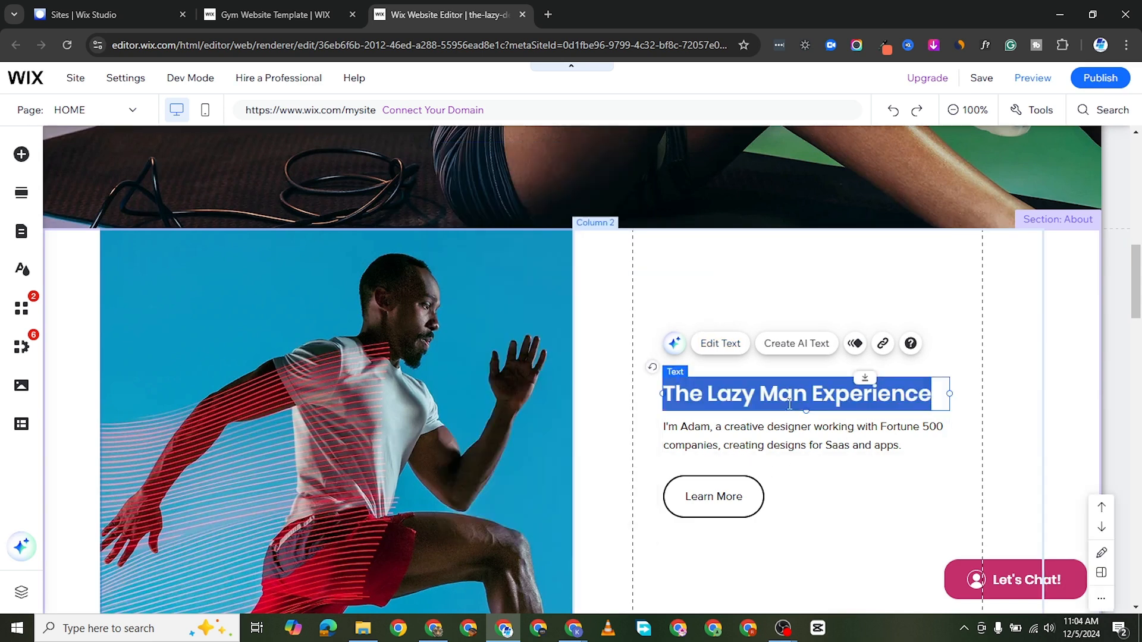
left_click(721, 343)
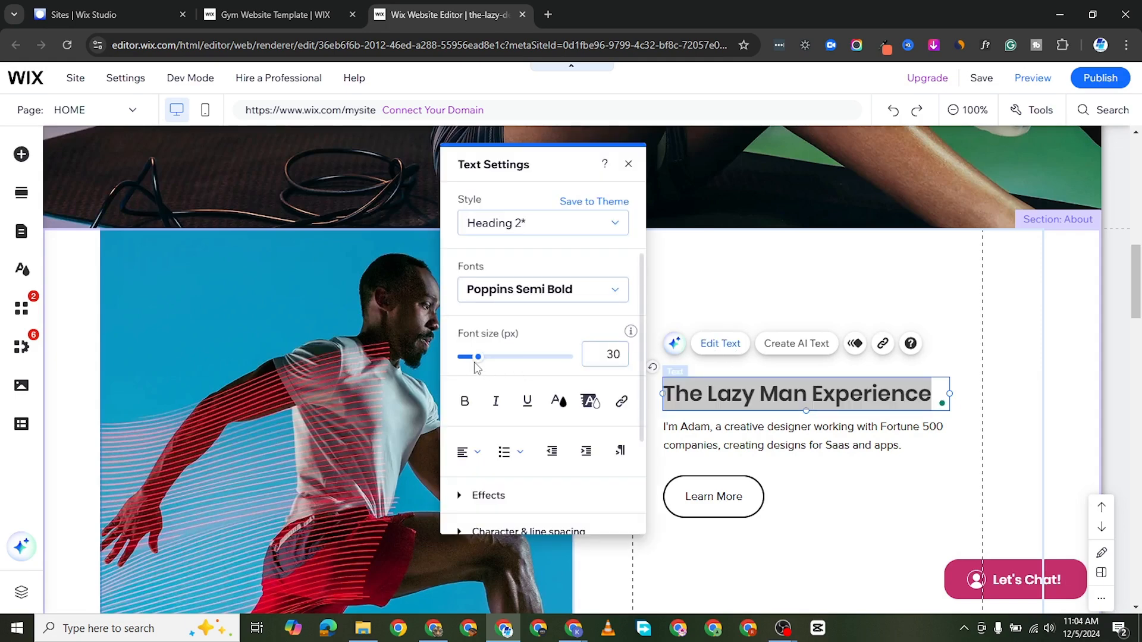
left_click_drag(477, 357, 486, 360)
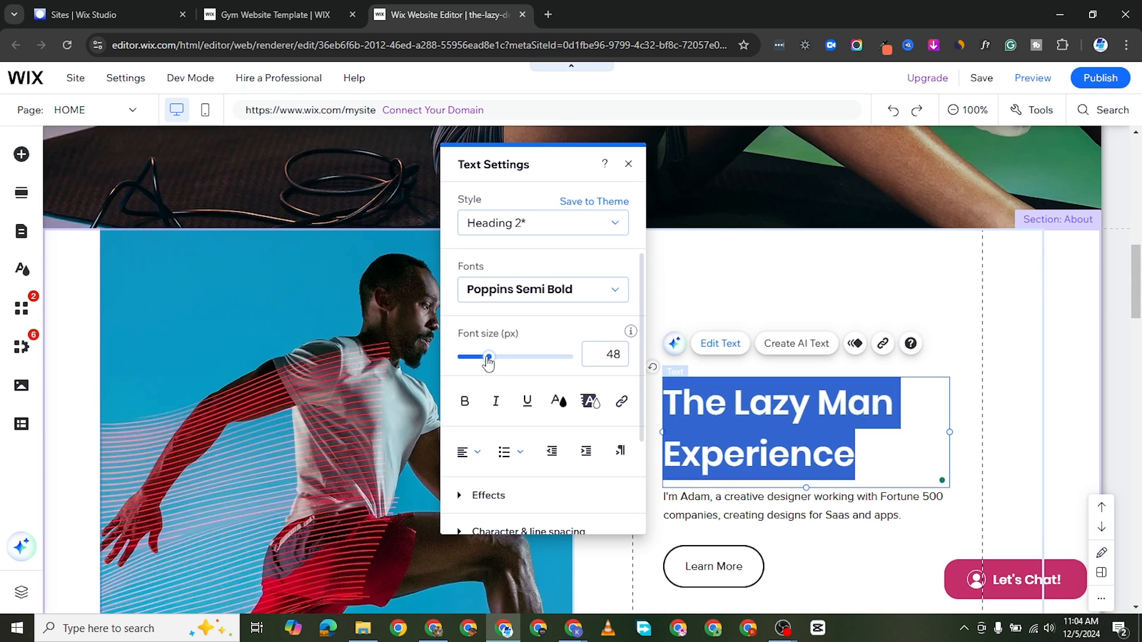
Step: Make the "The Lazy Man Experience" heading bold and italic, and leave its text settings
scroll(544, 422, "down", 3)
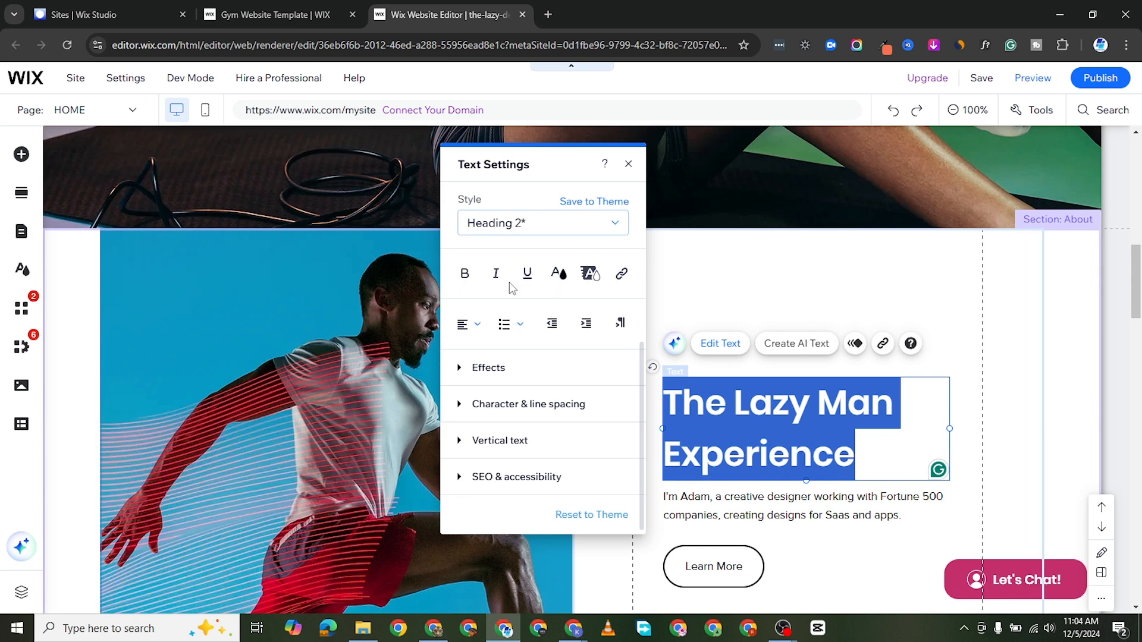
left_click(464, 273)
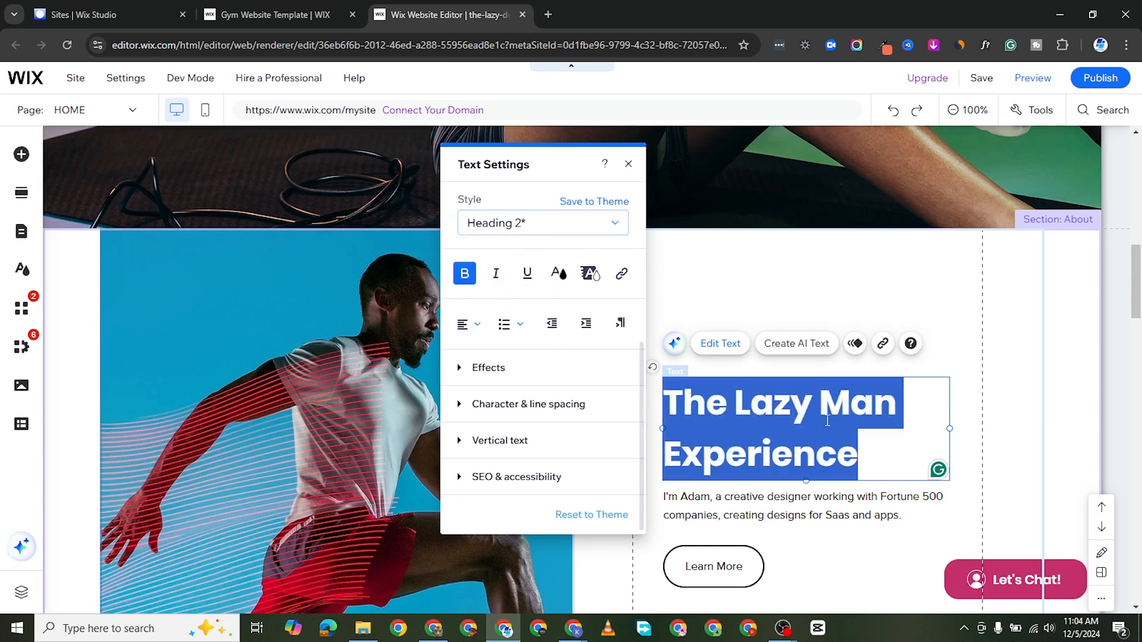
left_click(496, 275)
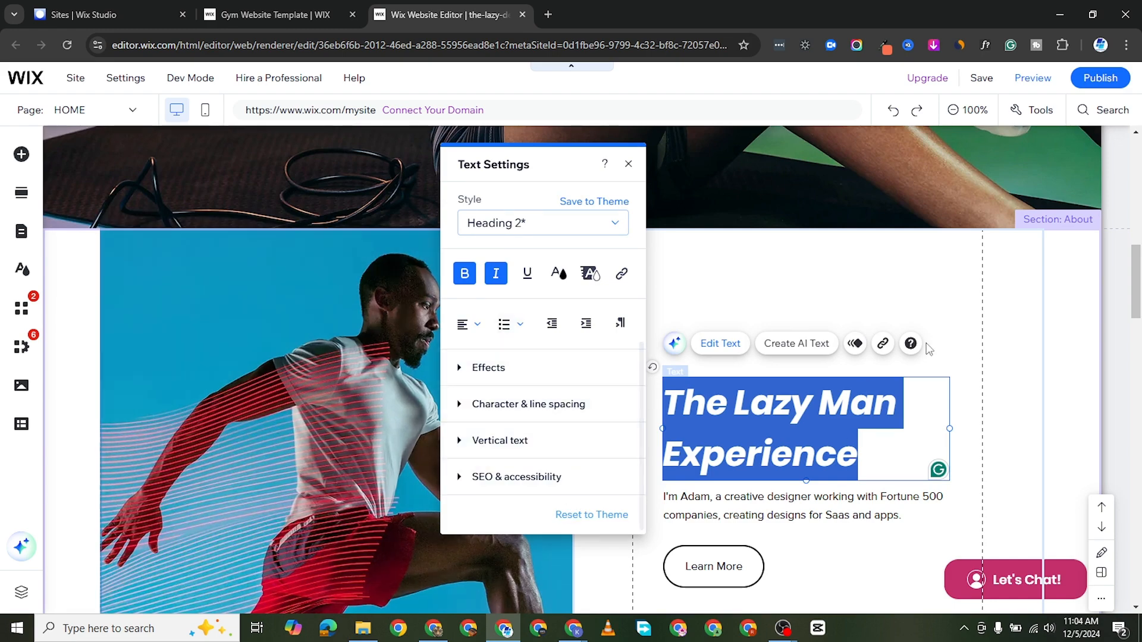
left_click(919, 303)
Step: Save the site to a free Wix.com domain with the site name "the-lazy-designer"
scroll(462, 481, "down", 6)
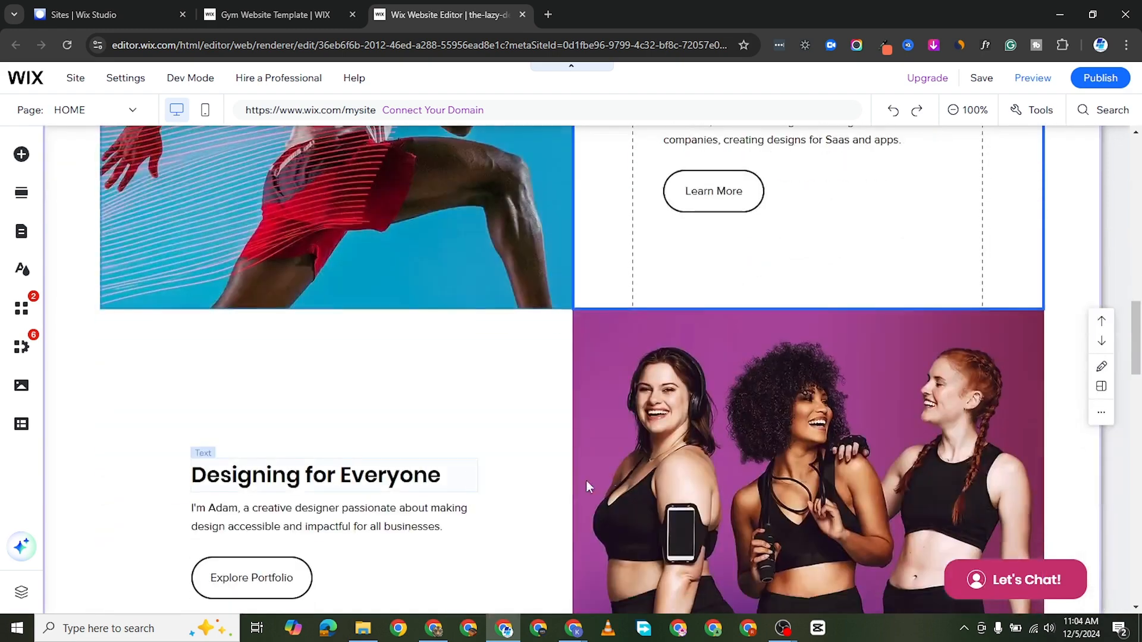
scroll(586, 486, "down", 3)
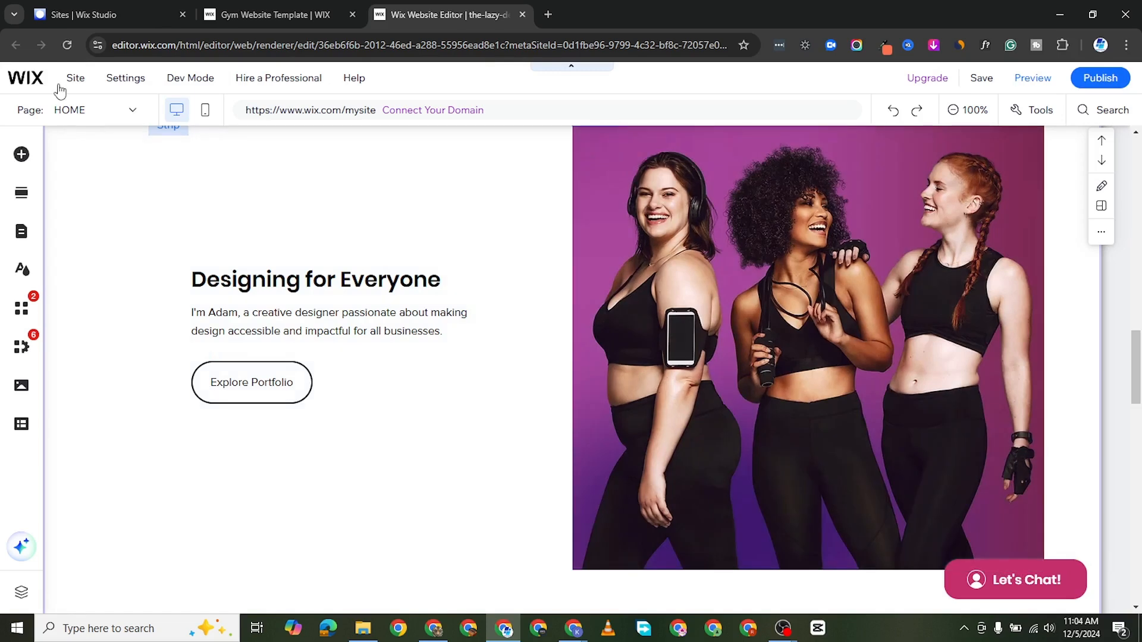
left_click(133, 111)
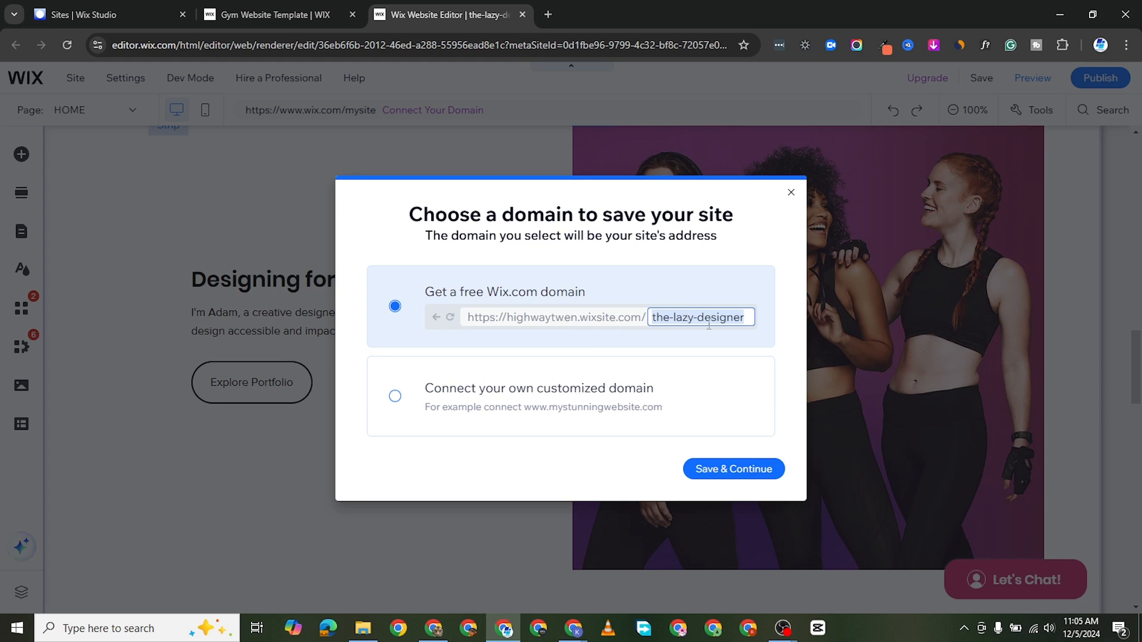
left_click(733, 469)
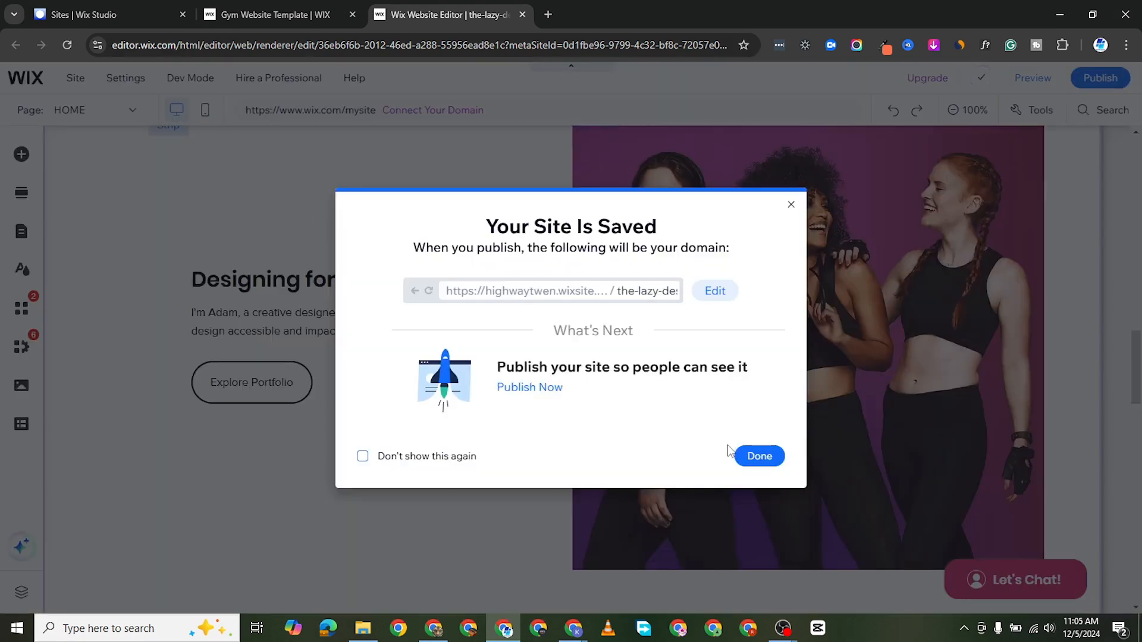
left_click(743, 456)
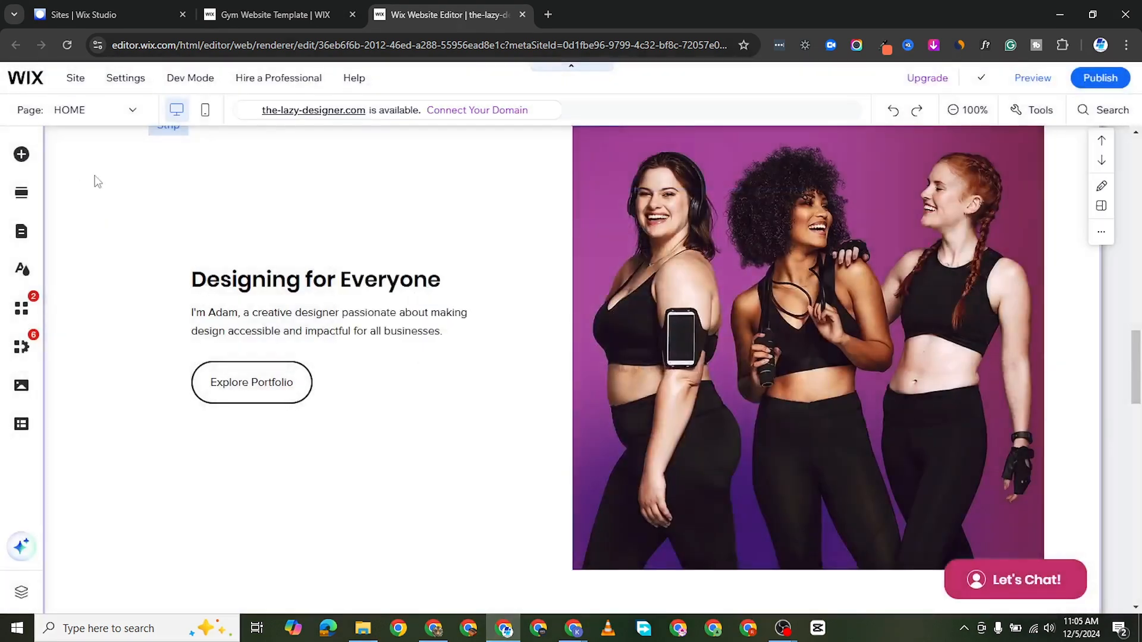
Step: Preview the site, examining the home page sections and the Community page, and return to the editor
left_click(119, 116)
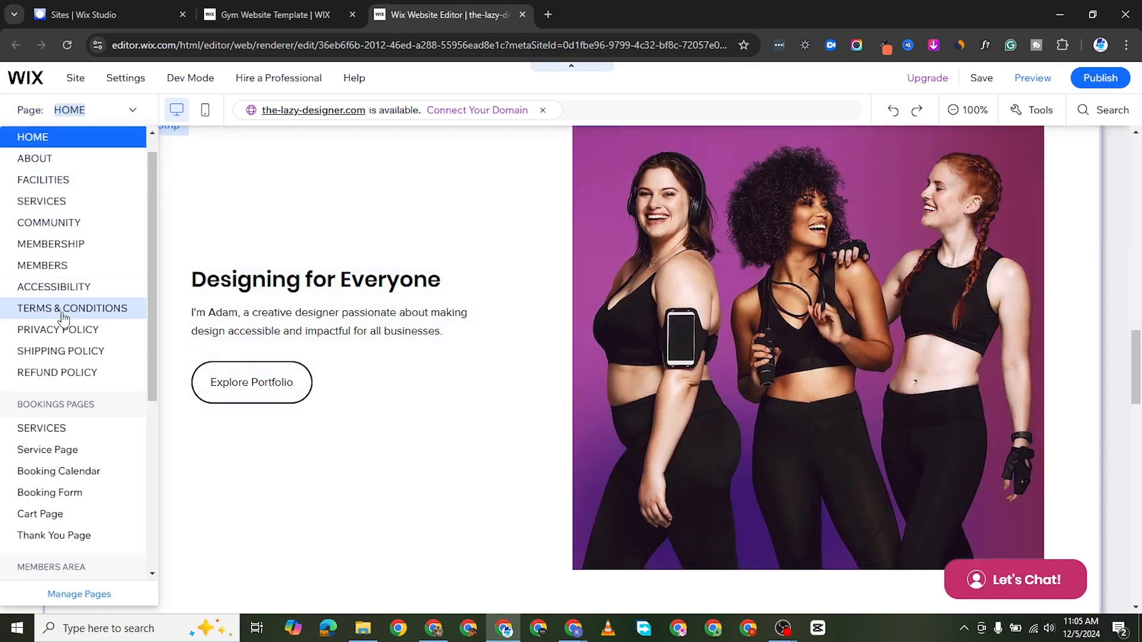
left_click(1034, 79)
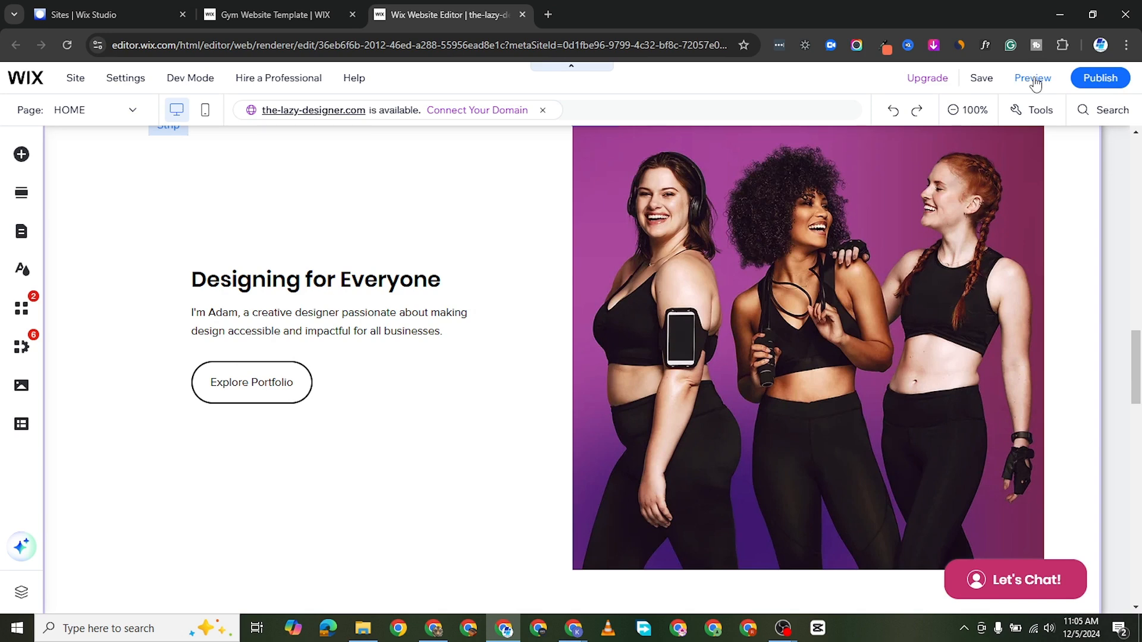
left_click(1034, 81)
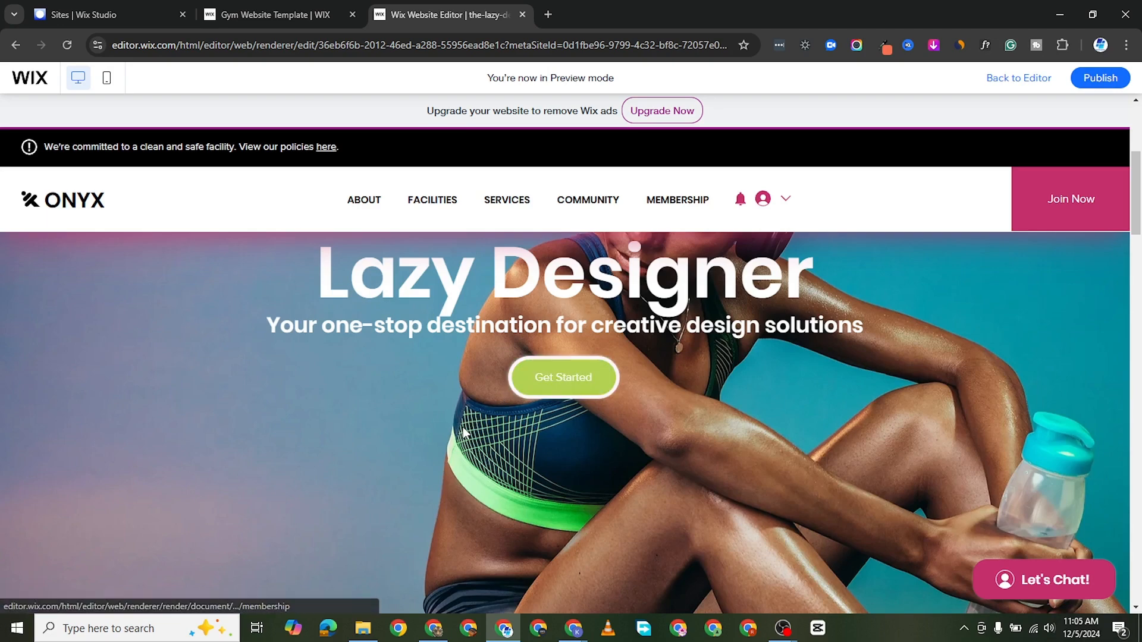
scroll(482, 417, "down", 10)
scroll(701, 296, "down", 4)
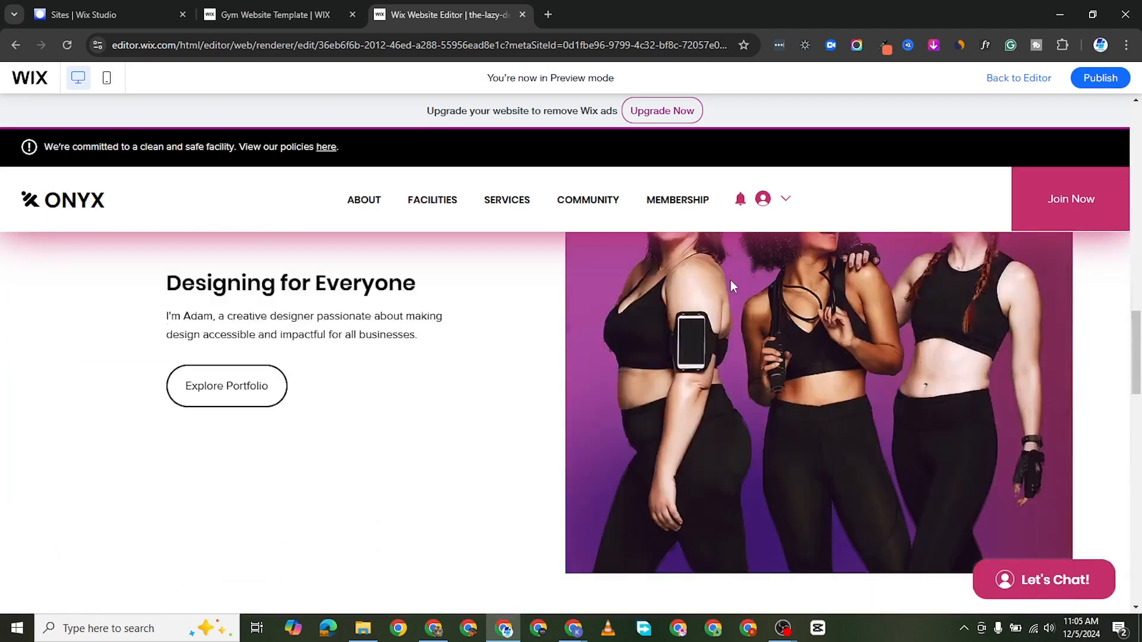
scroll(787, 354, "up", 10)
scroll(724, 355, "down", 10)
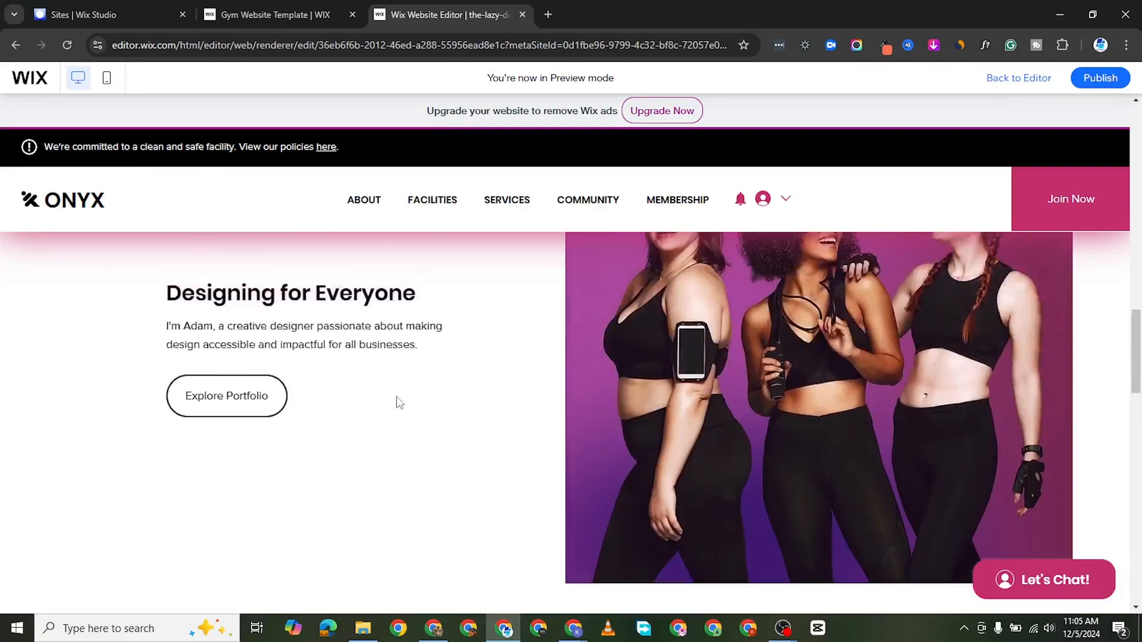
scroll(398, 402, "down", 10)
scroll(698, 386, "up", 3)
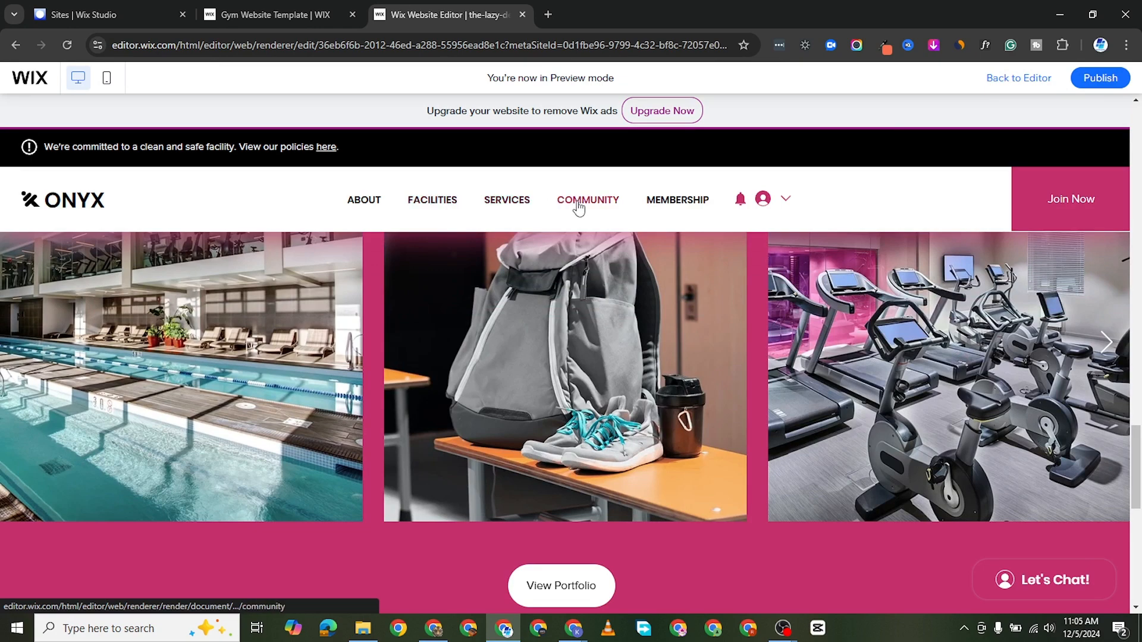
left_click(553, 202)
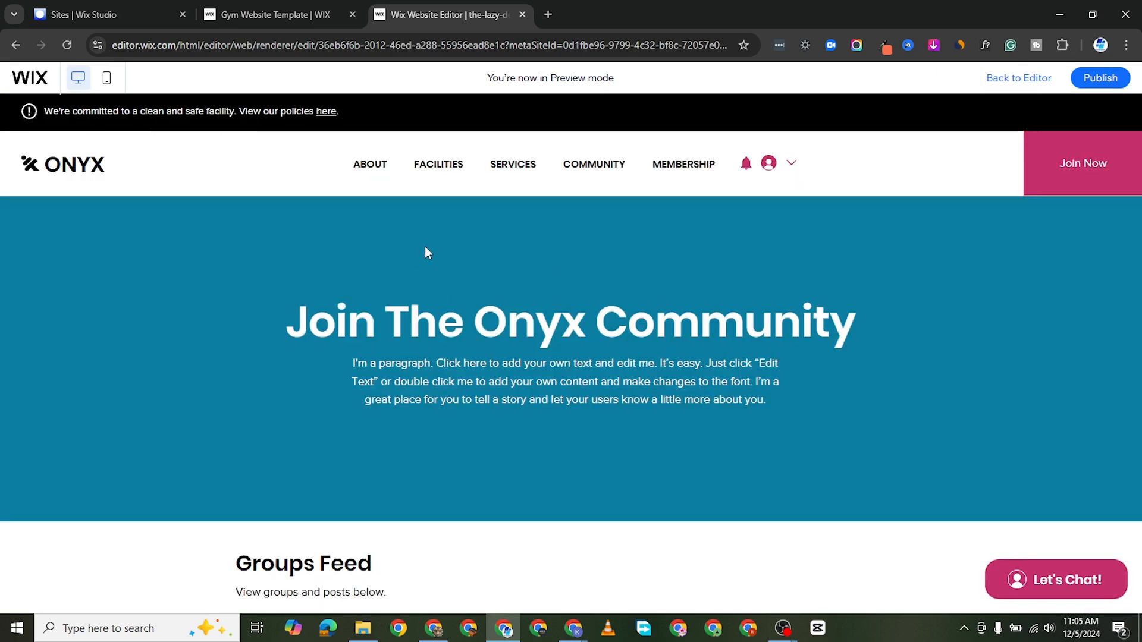
key("ctrl+shift+p")
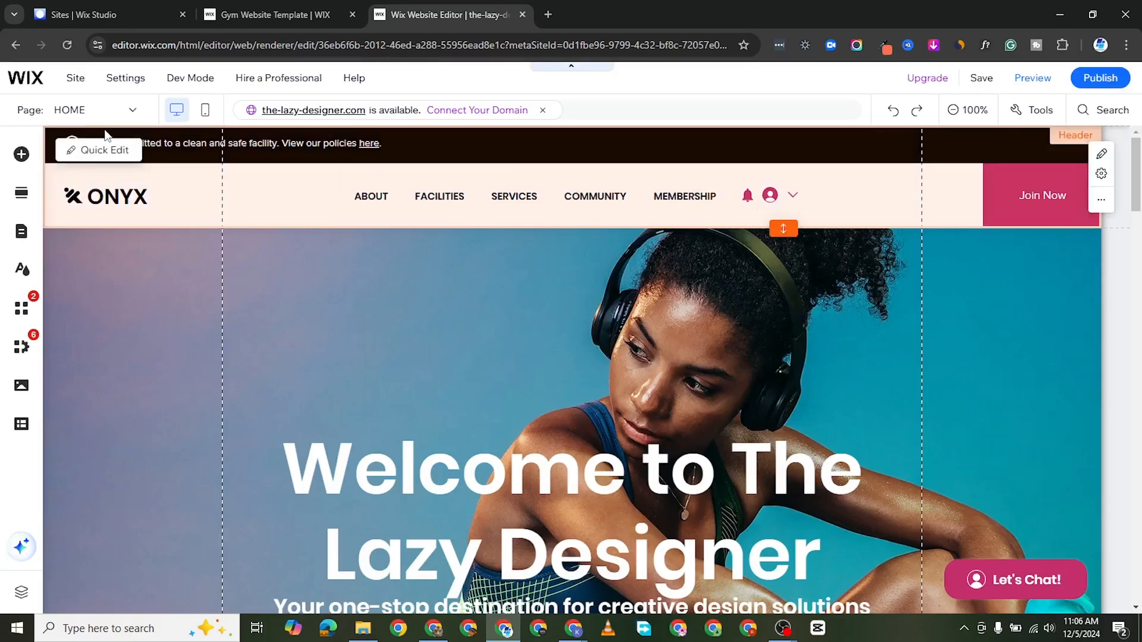
Step: Switch the editor to the Accessibility page and examine its text sections and contact placeholders
left_click(112, 110)
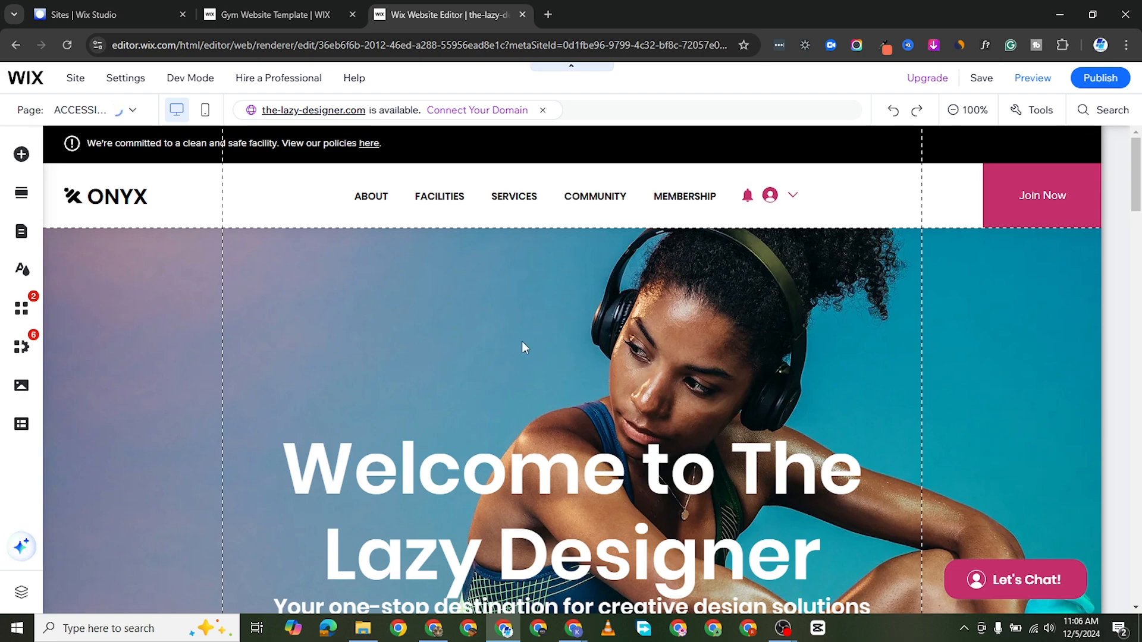
scroll(448, 421, "down", 20)
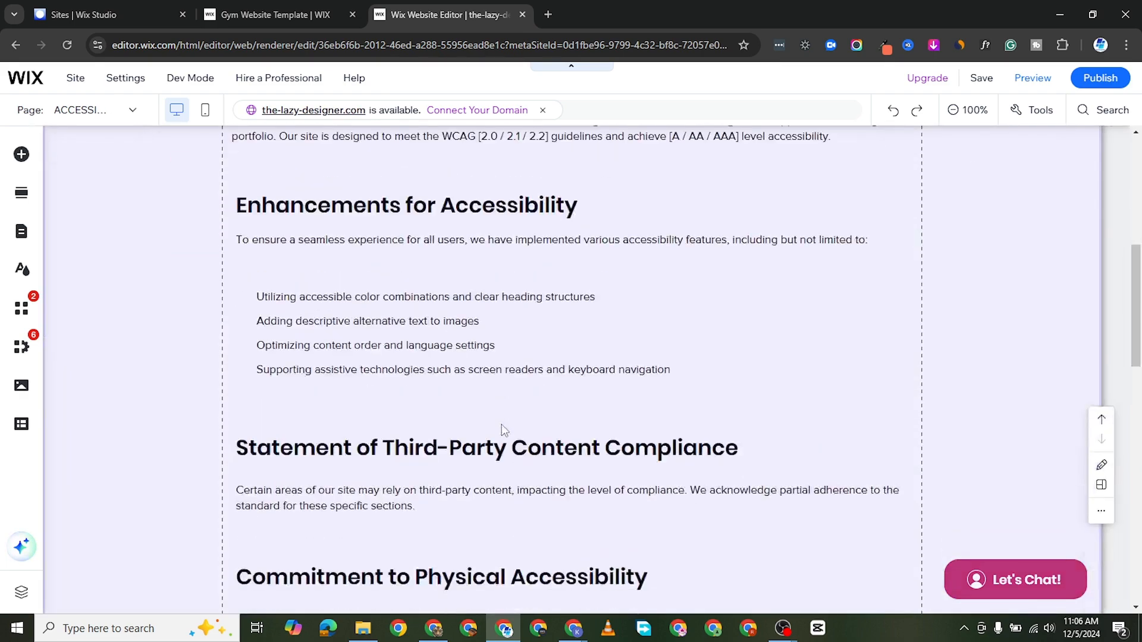
scroll(504, 386, "up", 11)
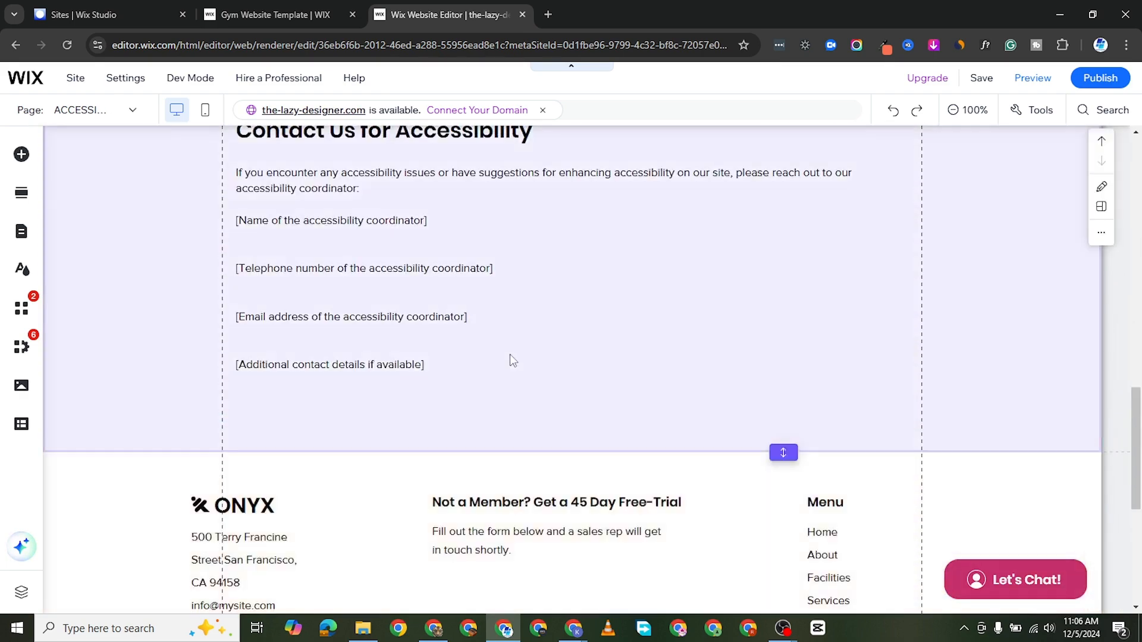
double_click(509, 275)
scroll(509, 270, "up", 6)
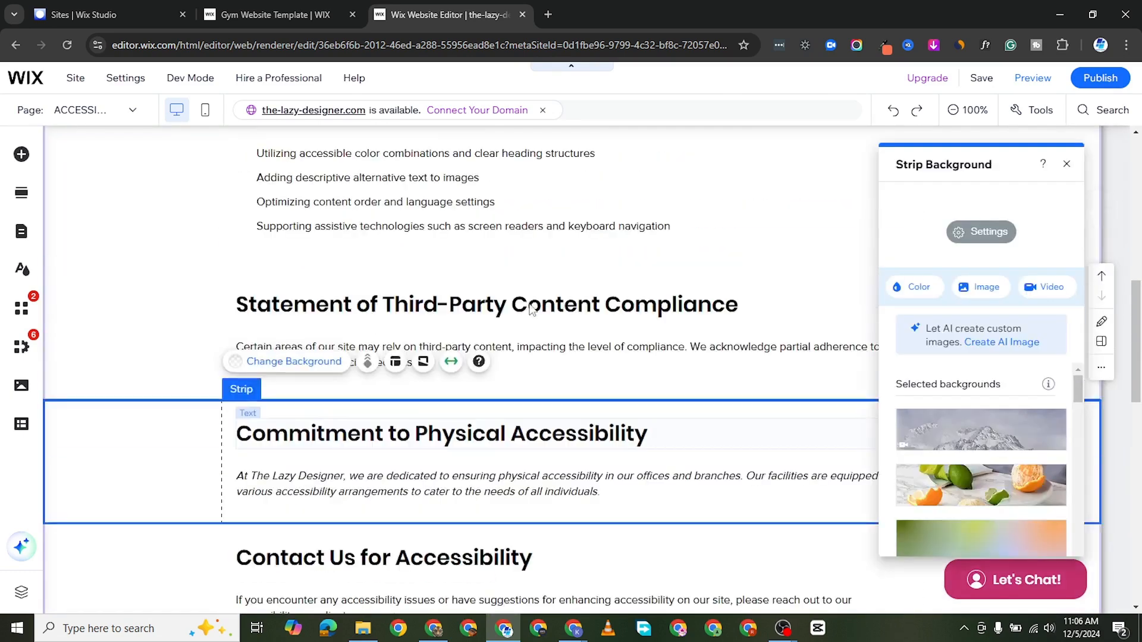
left_click(506, 263)
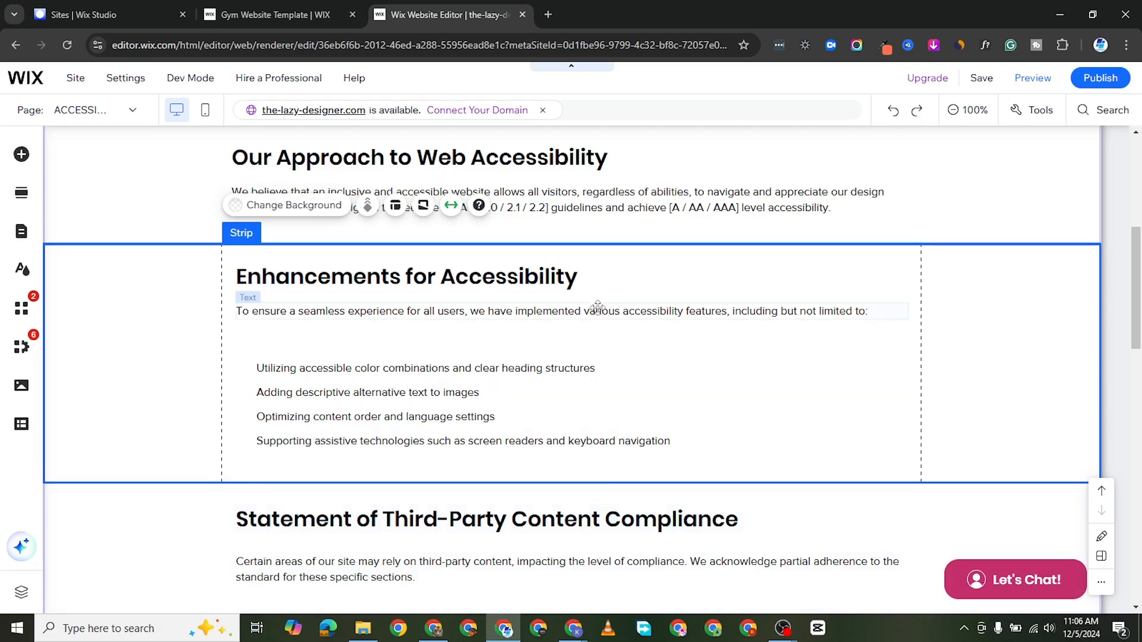
scroll(616, 395, "up", 4)
scroll(616, 395, "up", 3)
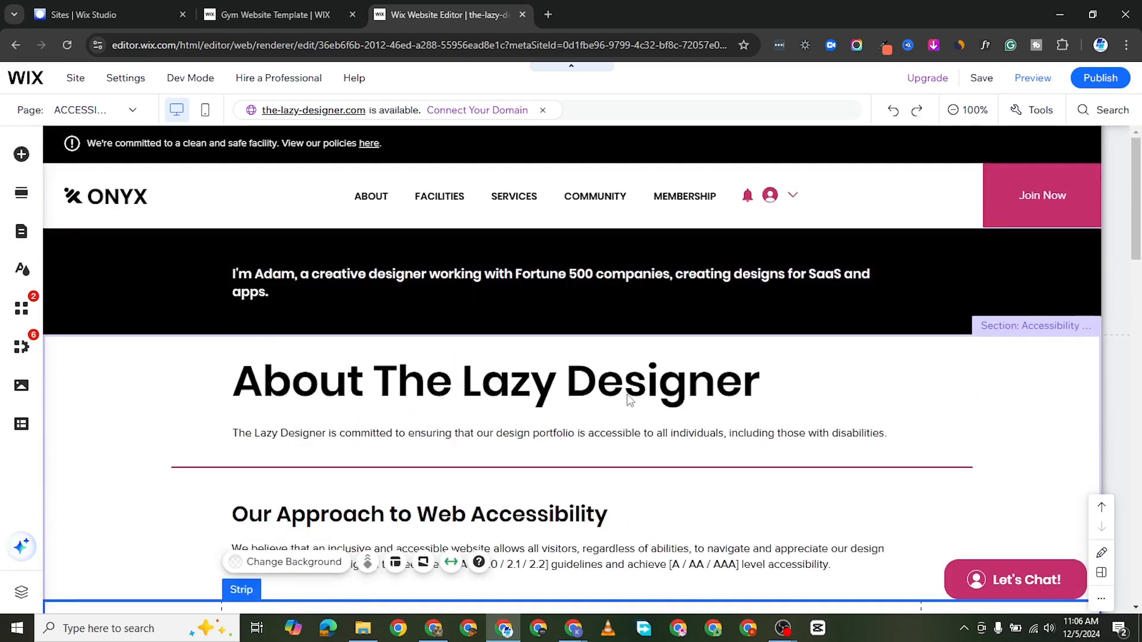